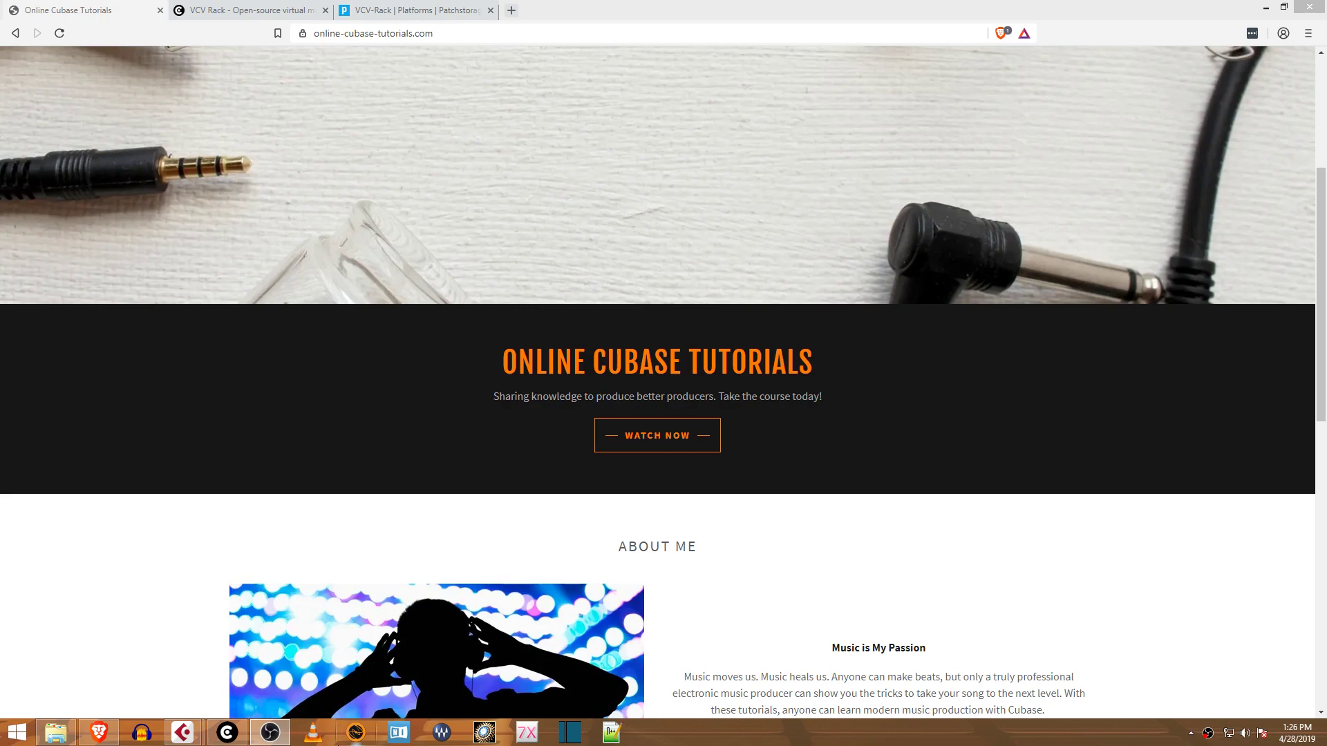
- Bring the browser forward and switch to the VCV Rack homepage at vcvrack.com
click(101, 738)
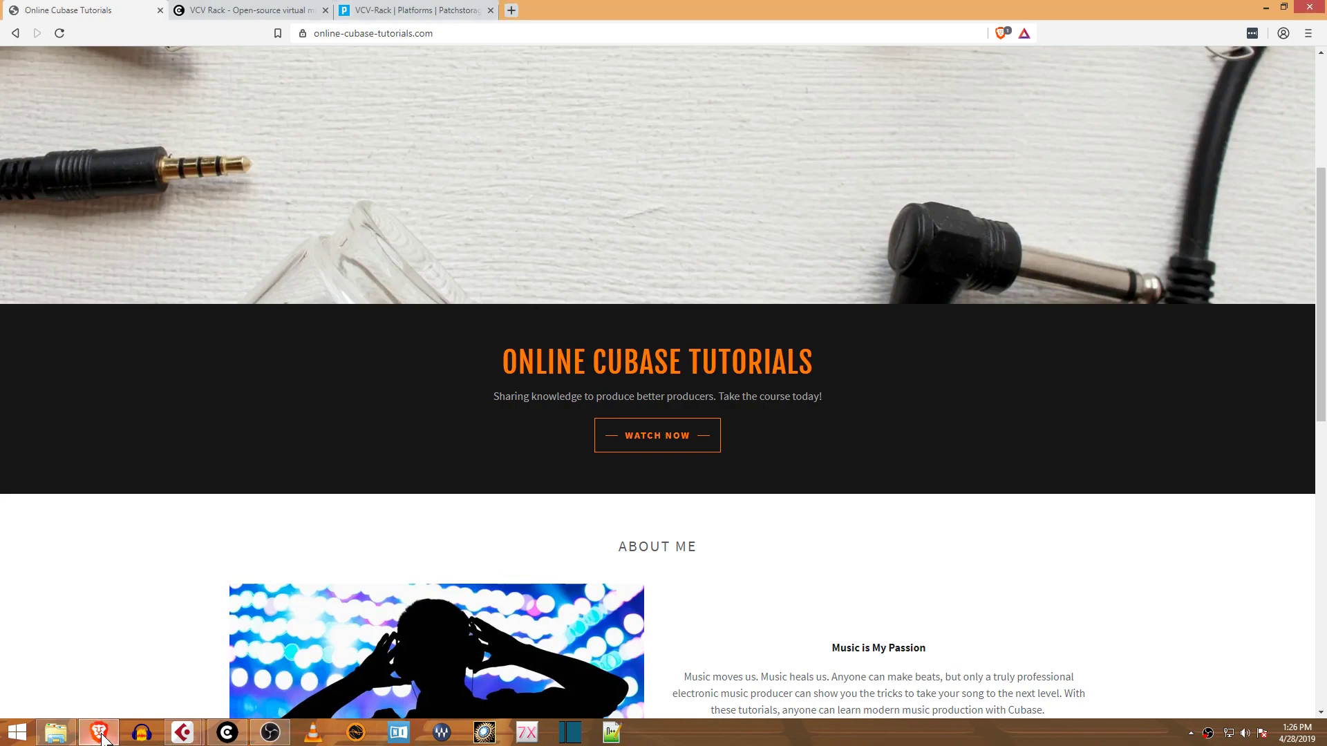
click(235, 10)
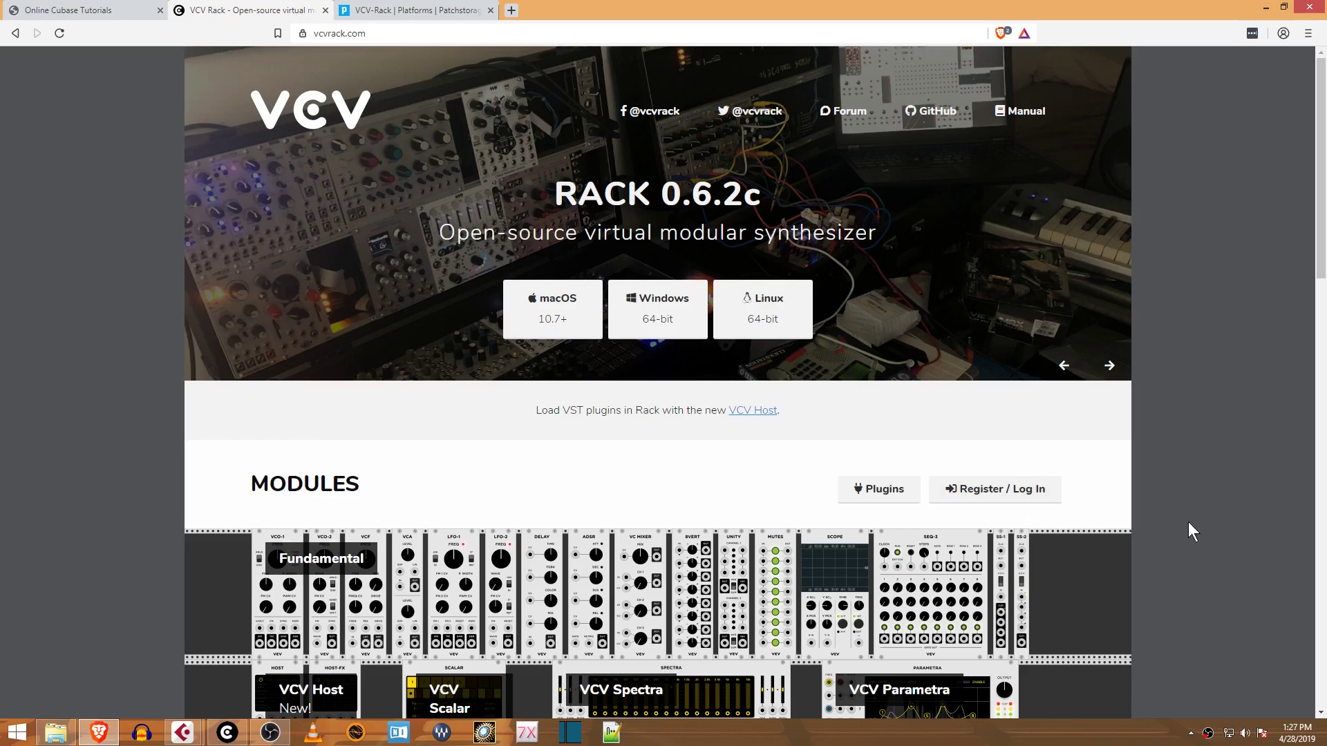
scroll(1187, 523, down, 2)
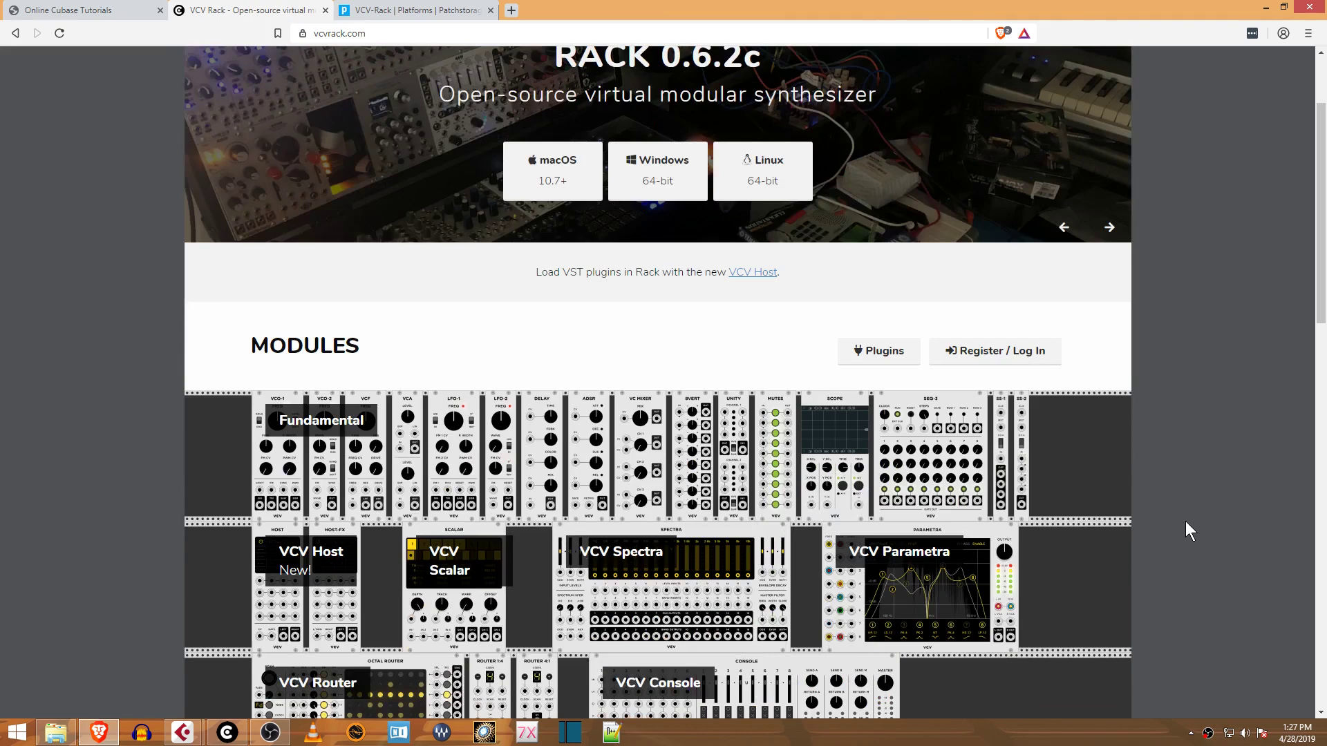
scroll(1184, 521, down, 1)
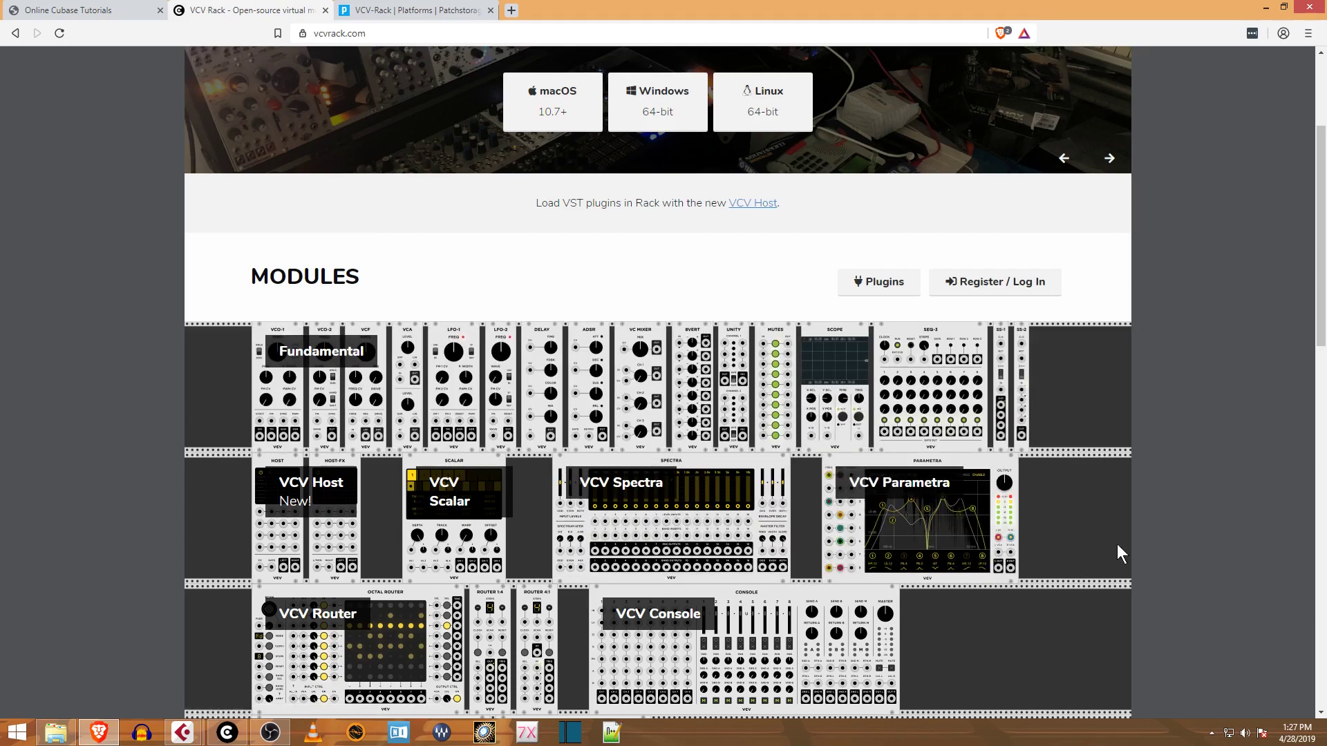
scroll(1181, 537, down, 1)
scroll(1197, 536, down, 2)
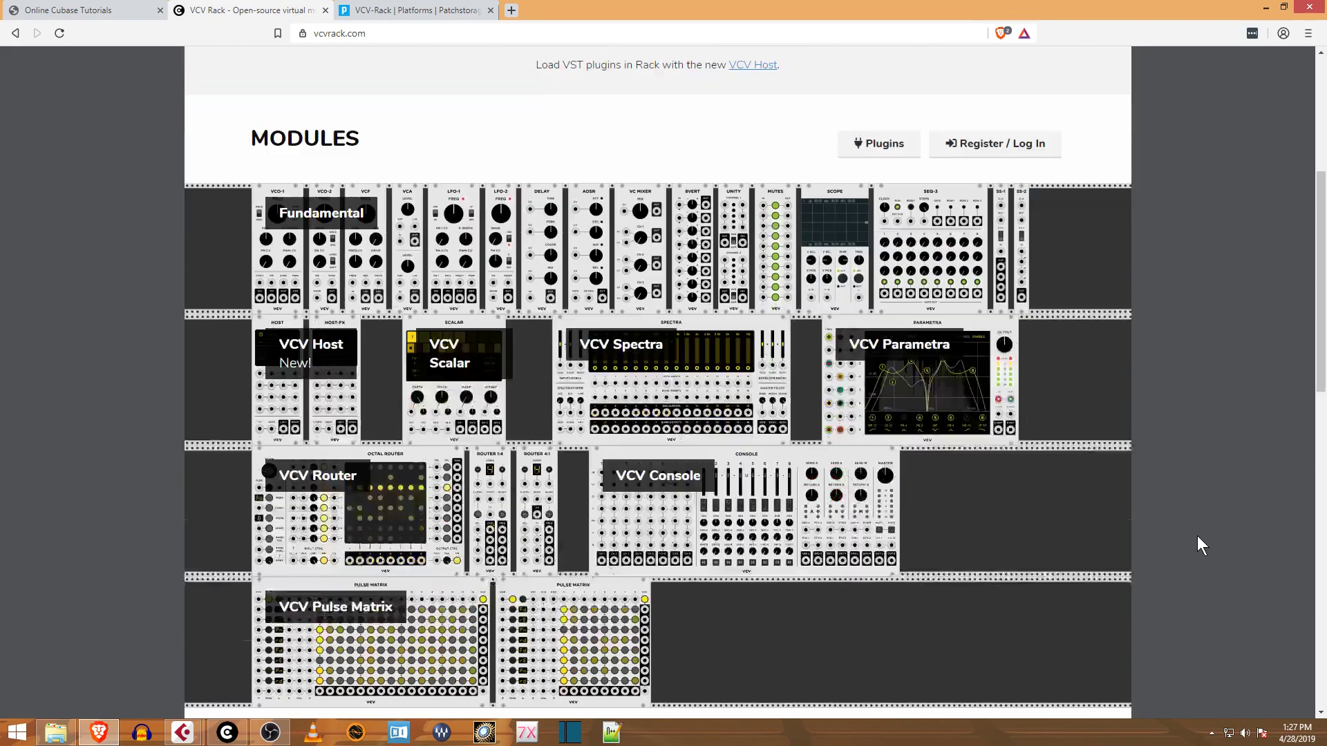
scroll(1127, 527, up, 1)
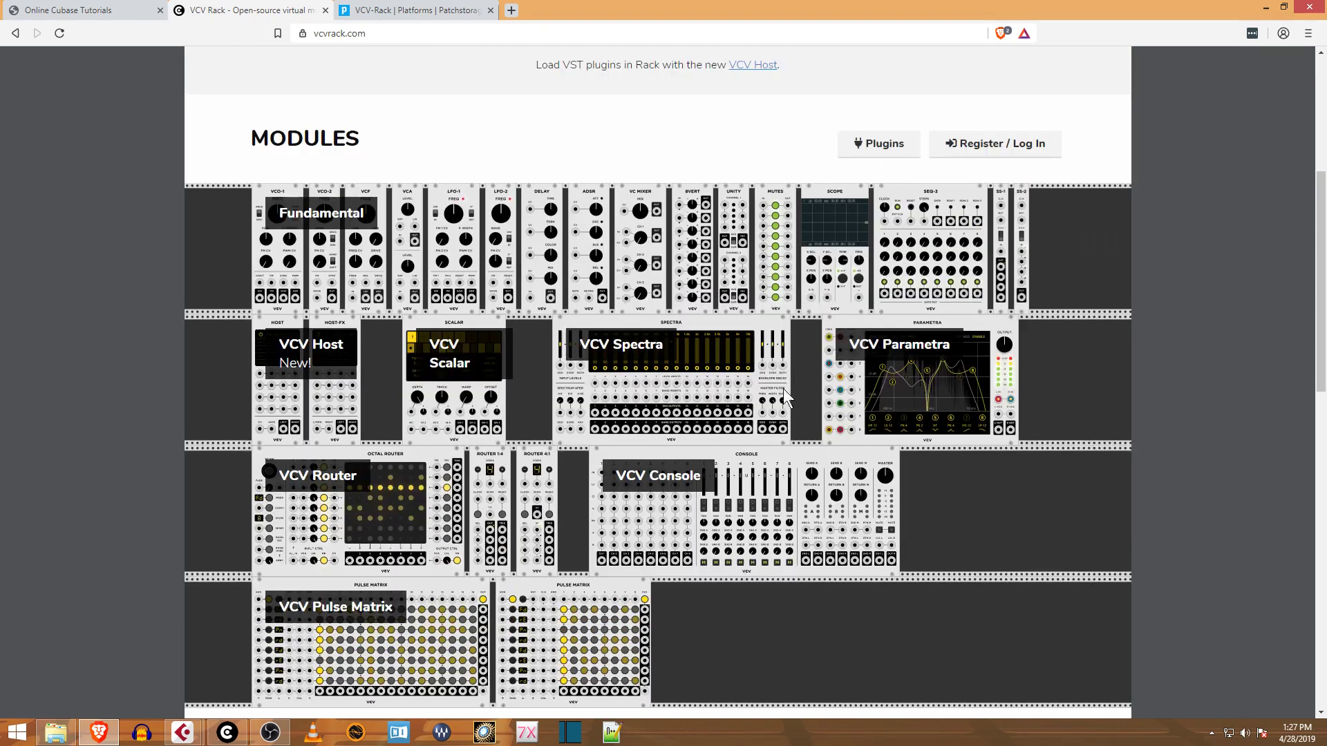
scroll(1207, 464, down, 4)
scroll(1193, 472, down, 4)
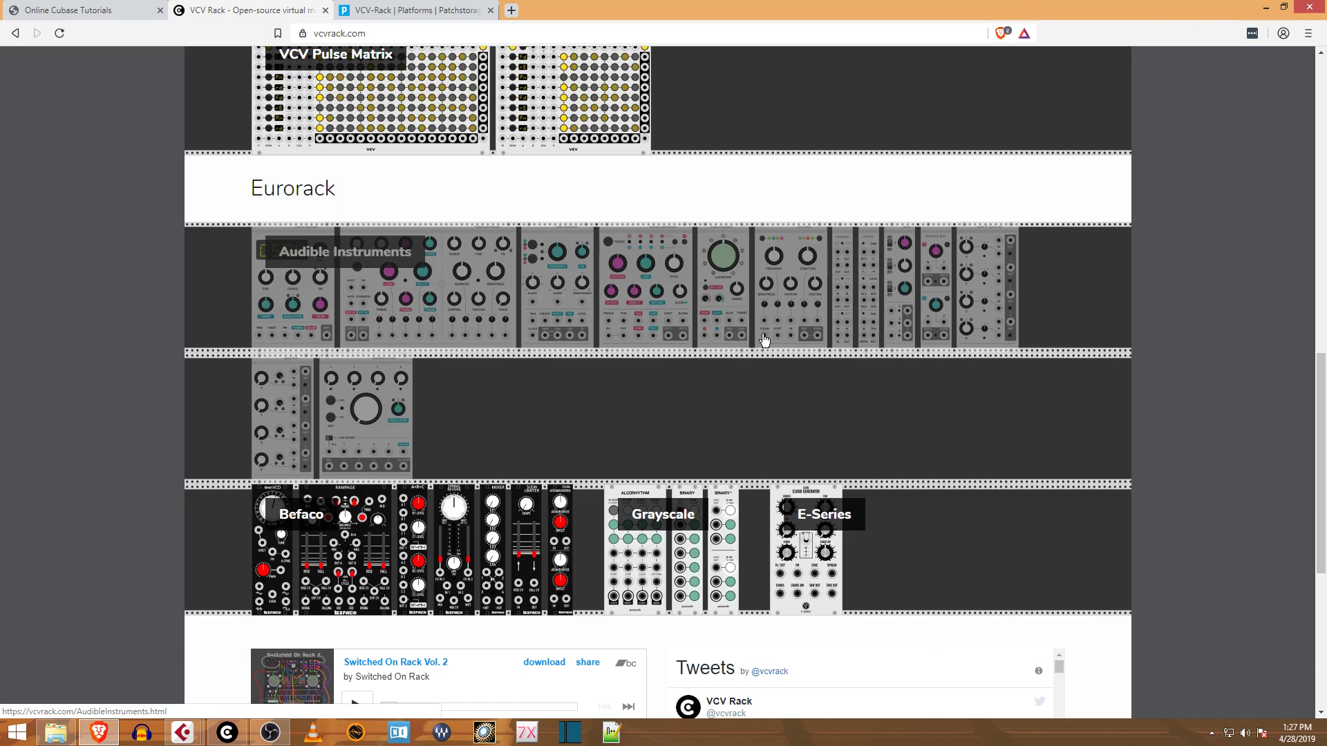
scroll(404, 415, down, 1)
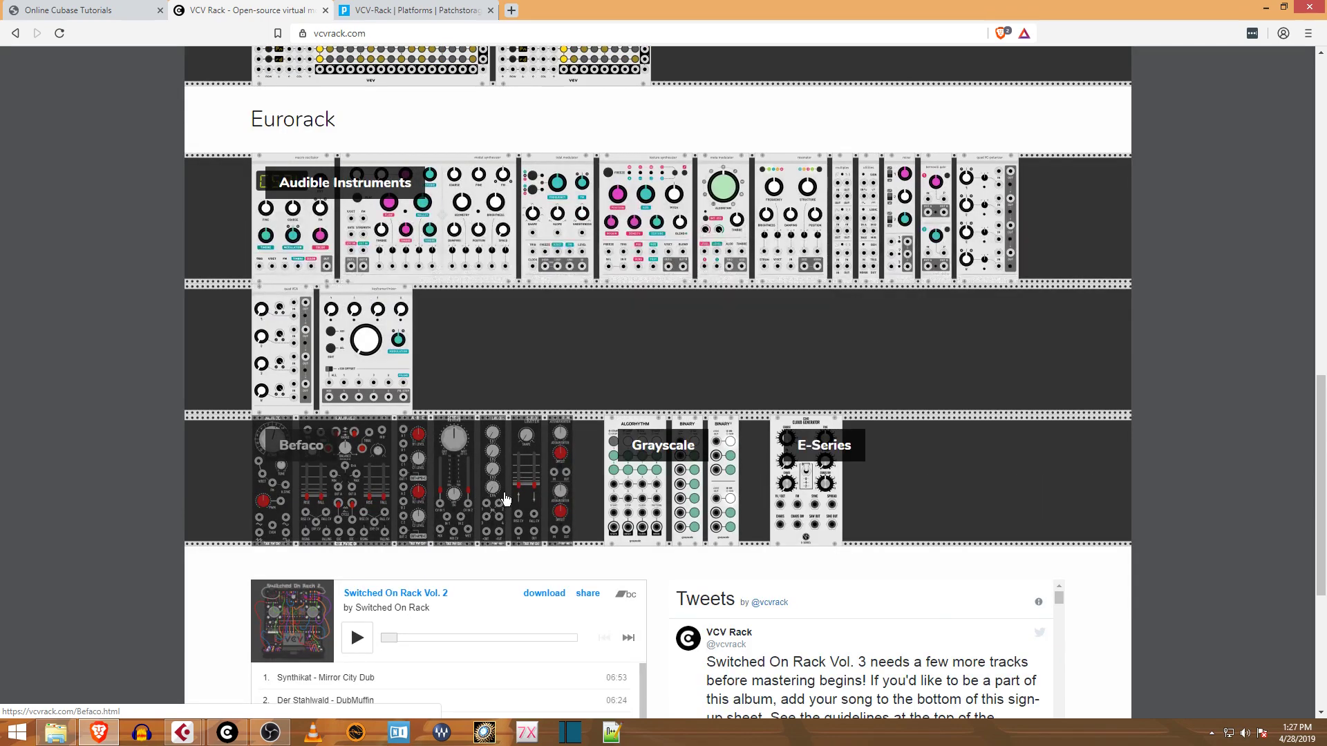
scroll(1067, 413, down, 5)
scroll(1275, 445, up, 7)
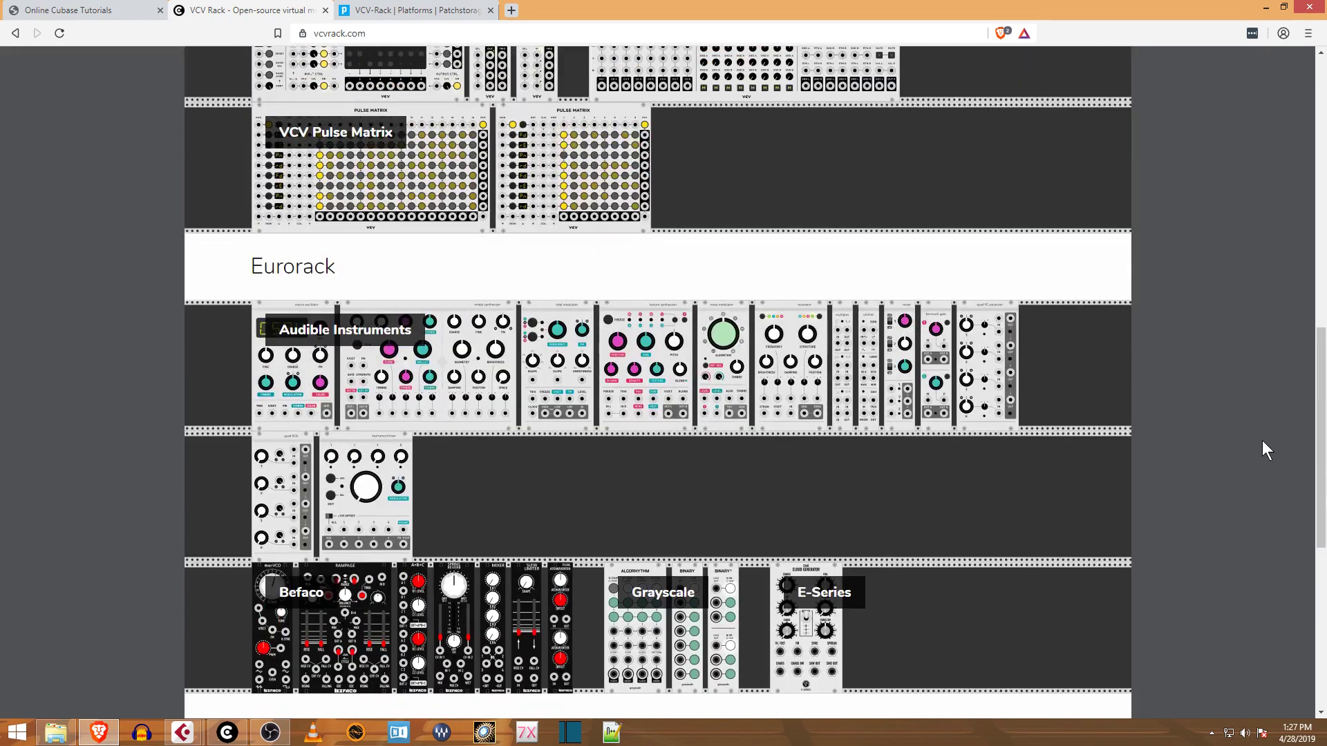
scroll(1263, 439, up, 2)
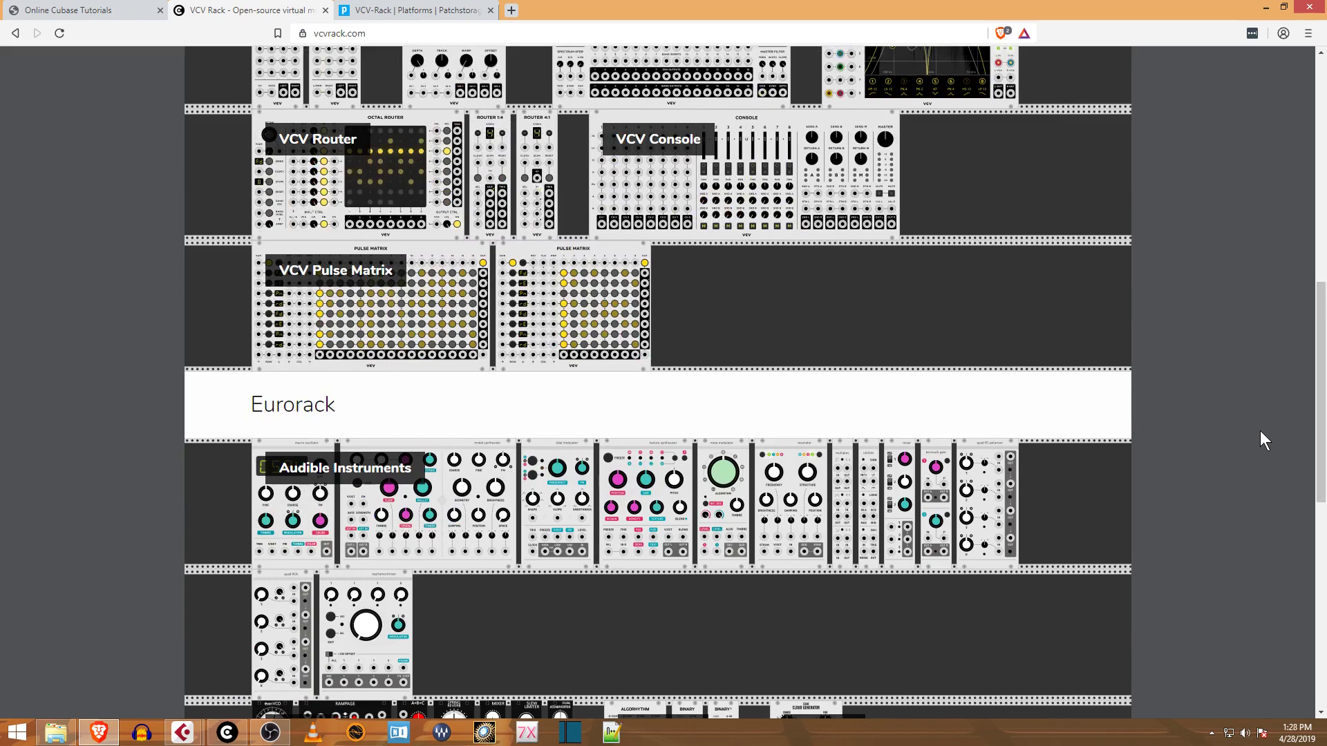
scroll(1245, 386, up, 5)
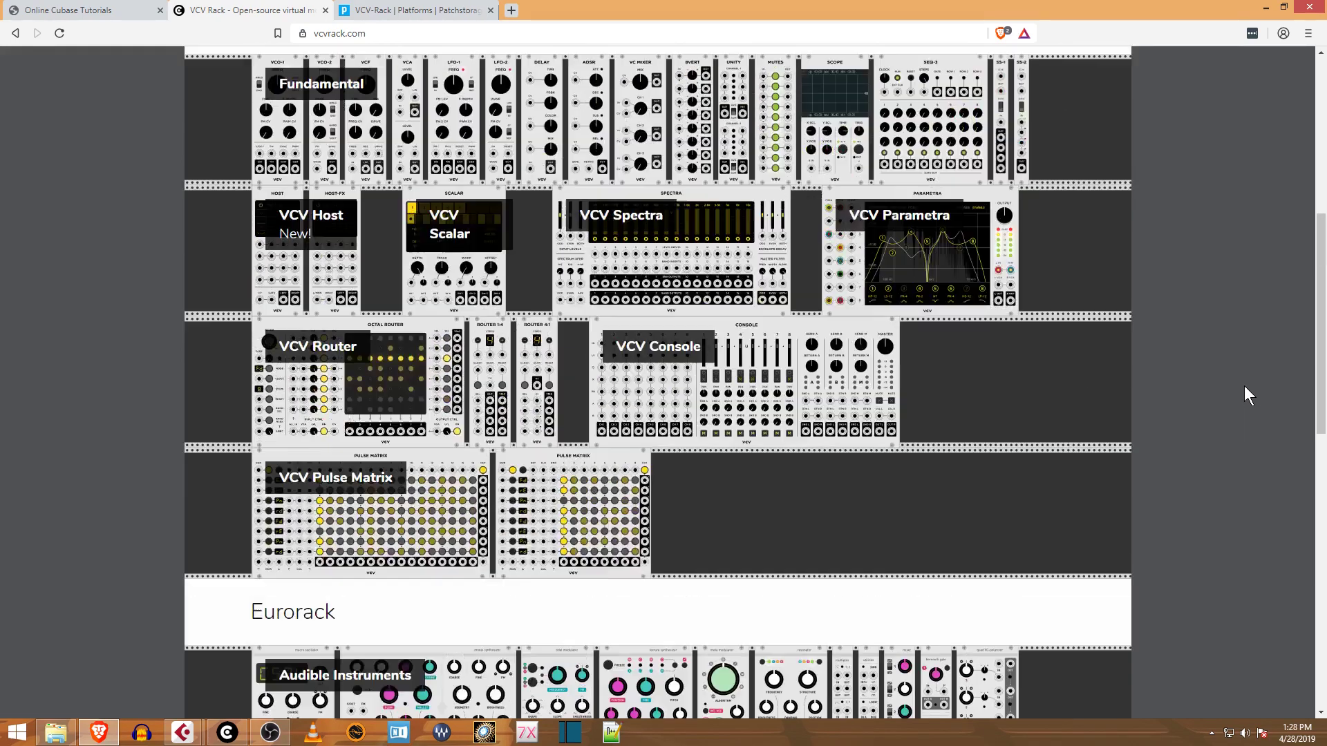
scroll(1245, 387, up, 5)
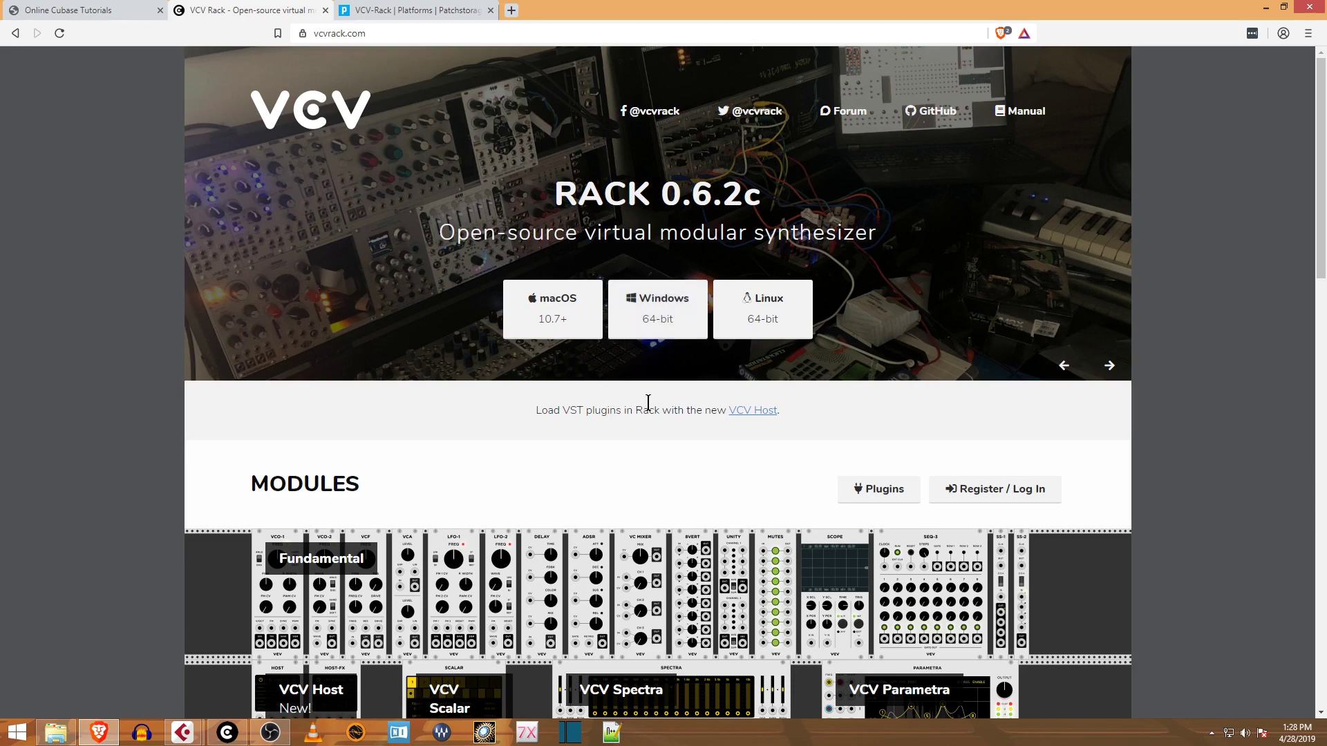
double_click(568, 411)
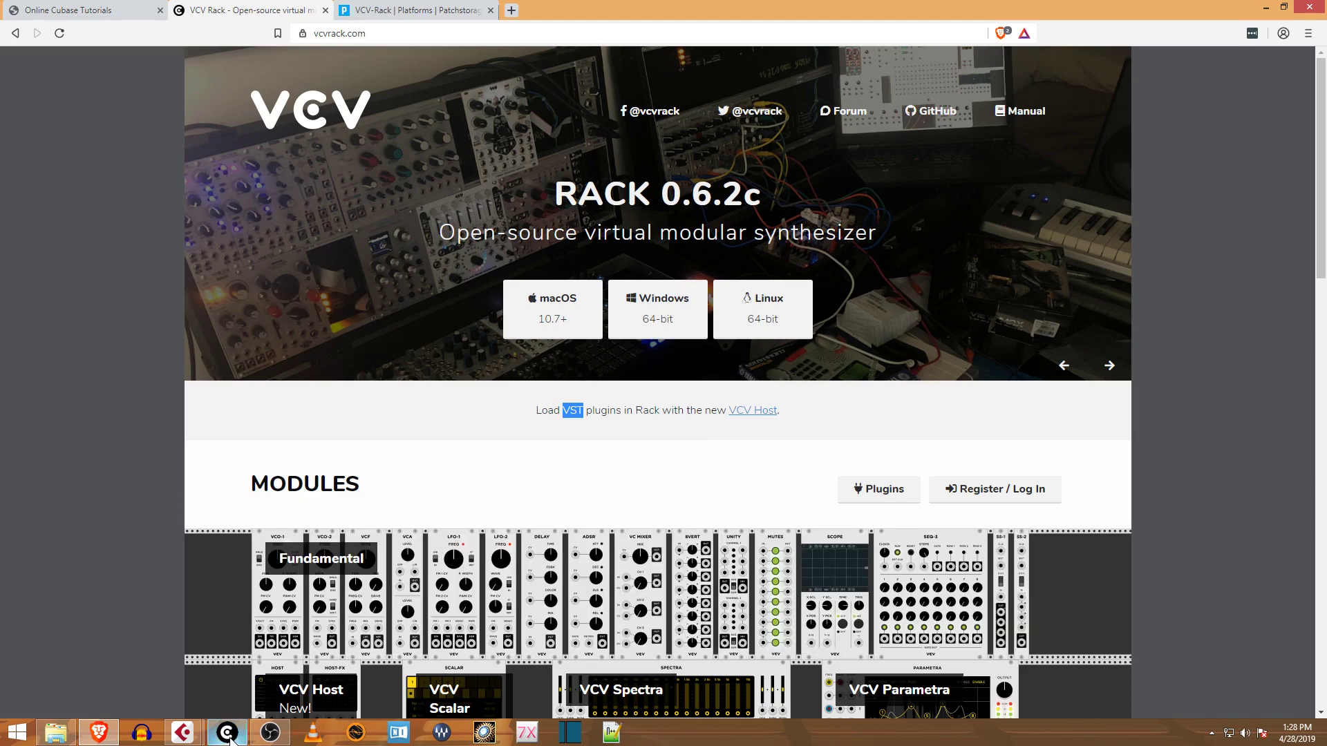
- Bring the VCV Rack window with the RingsBasic.vcv patch to the front
mouse_move(227, 734)
click(248, 701)
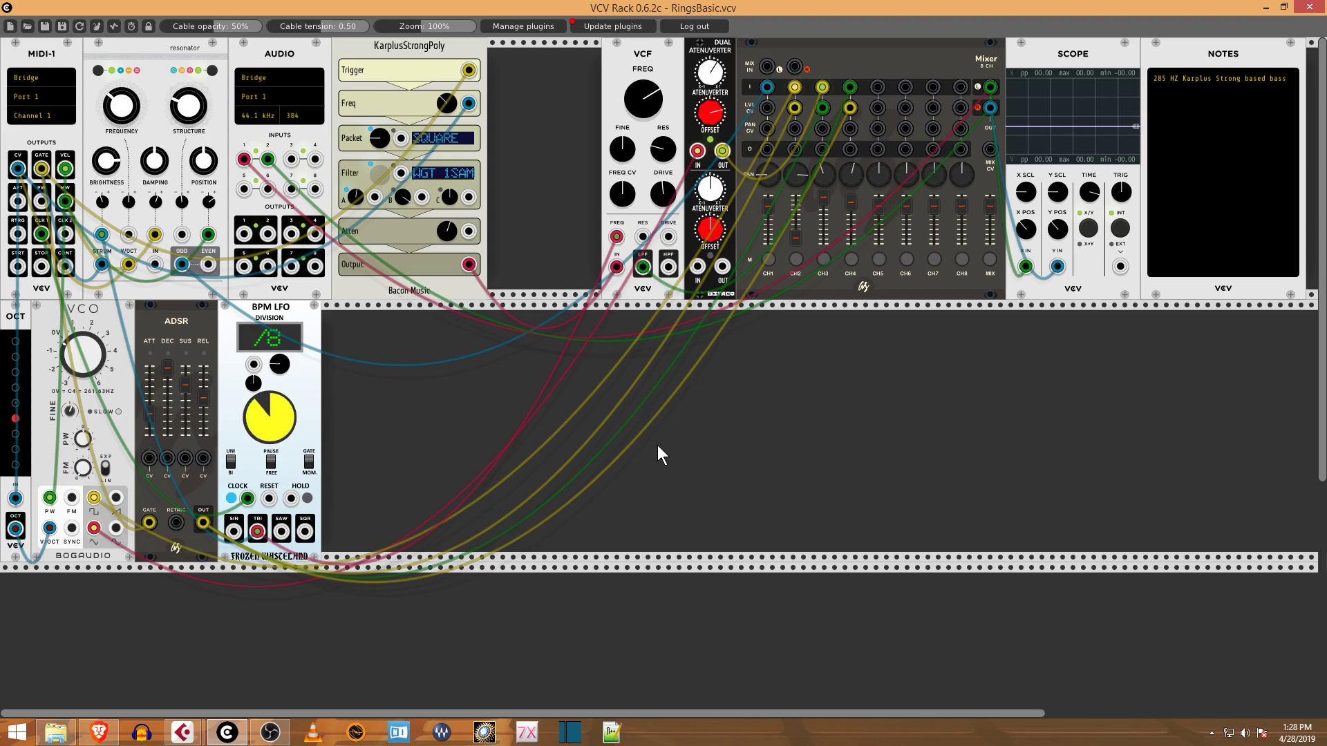
mouse_move(184, 736)
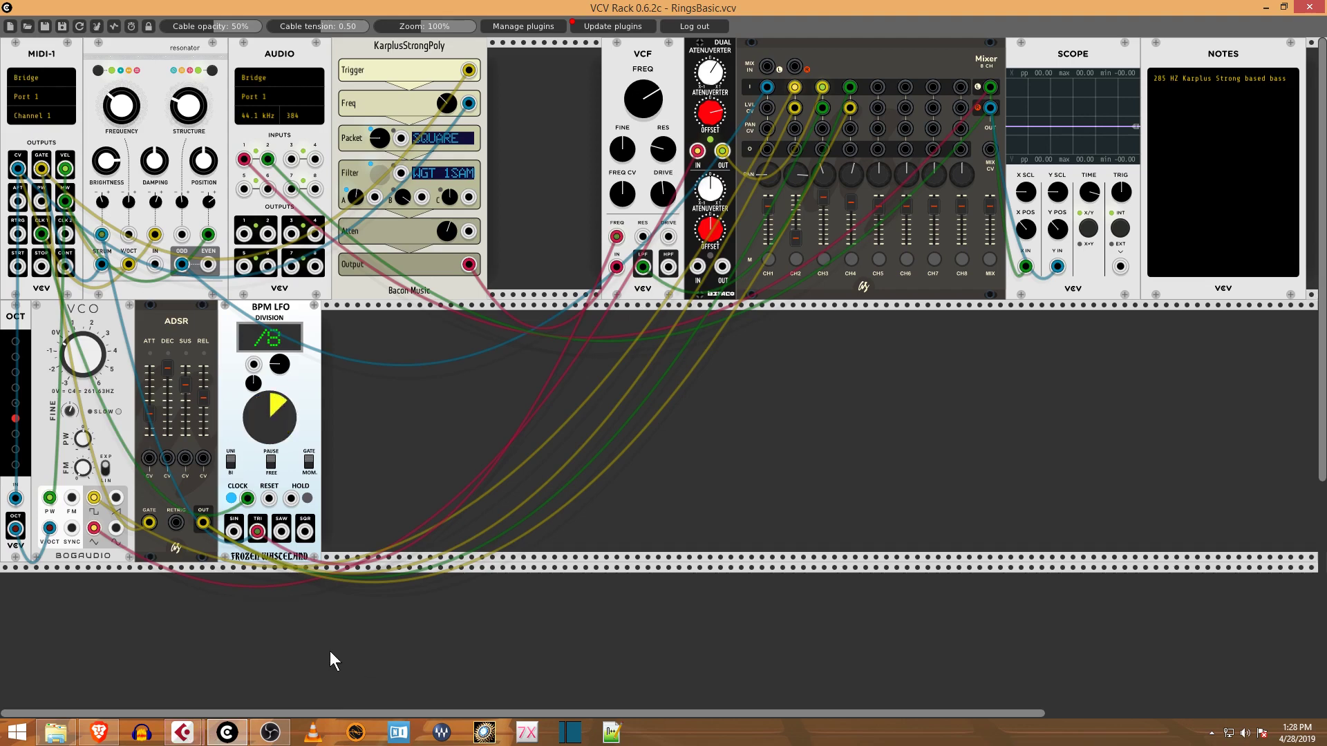
mouse_move(226, 735)
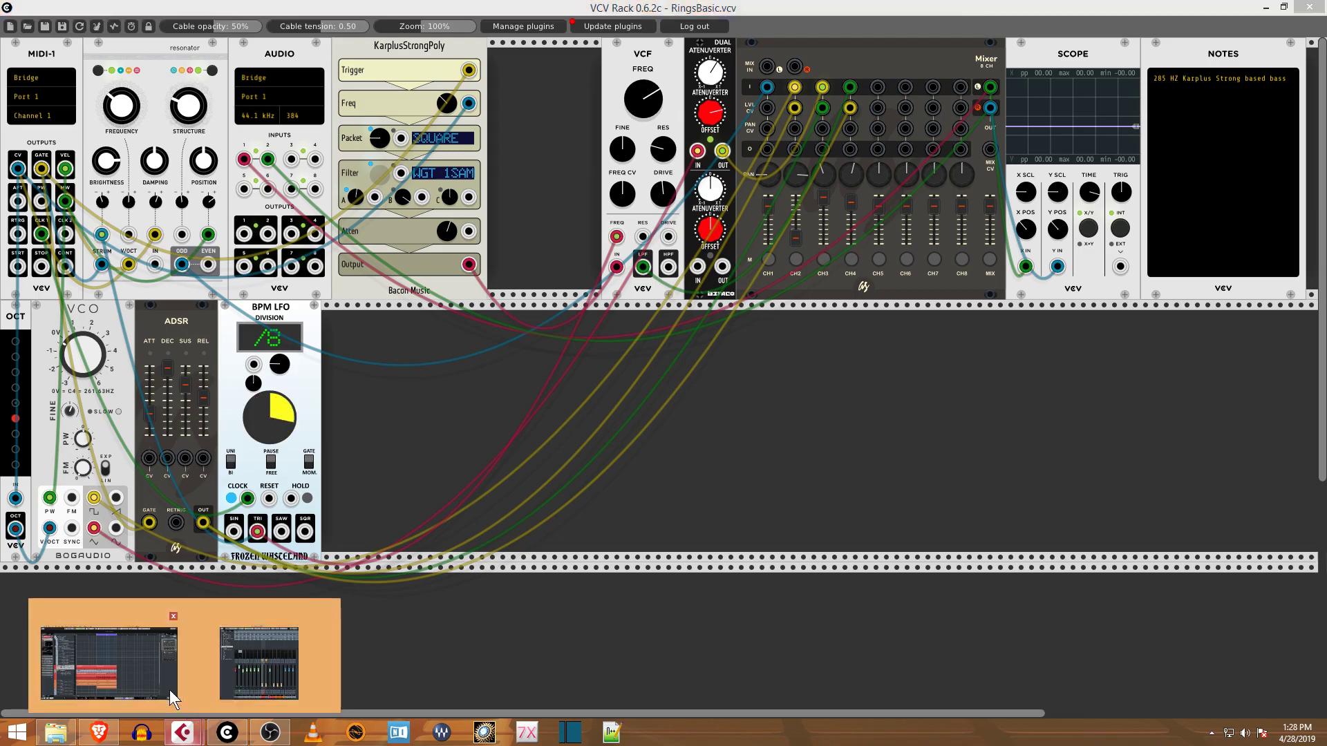
- Return to the Cubase project and browse the rack instrument list without adding anything
click(168, 691)
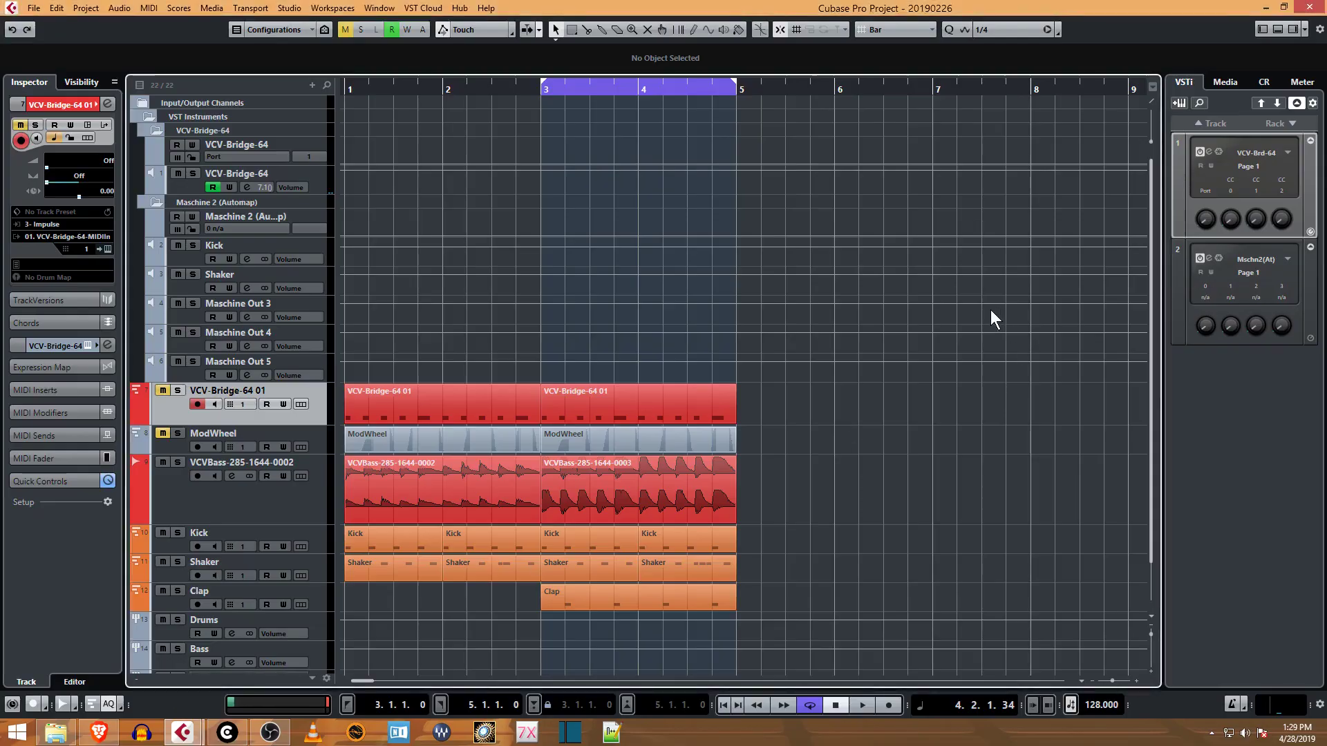
right_click(1207, 367)
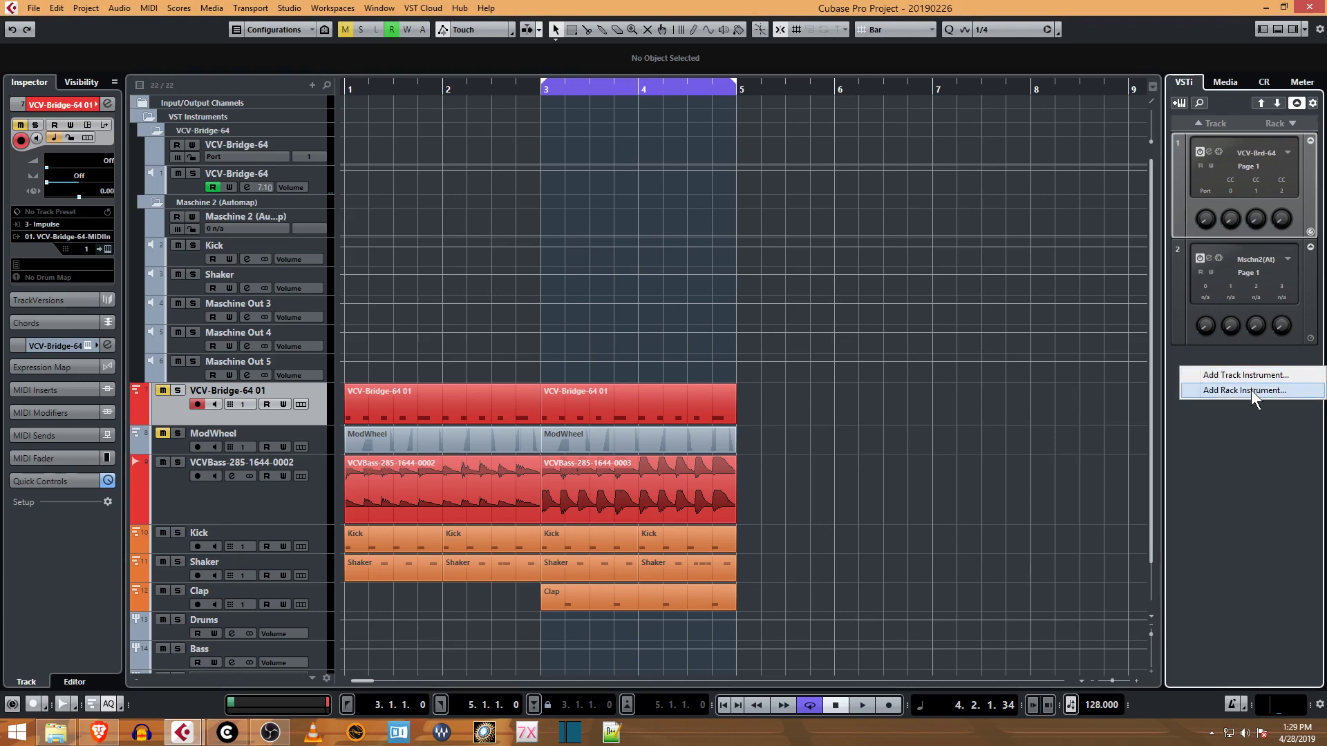
click(1250, 391)
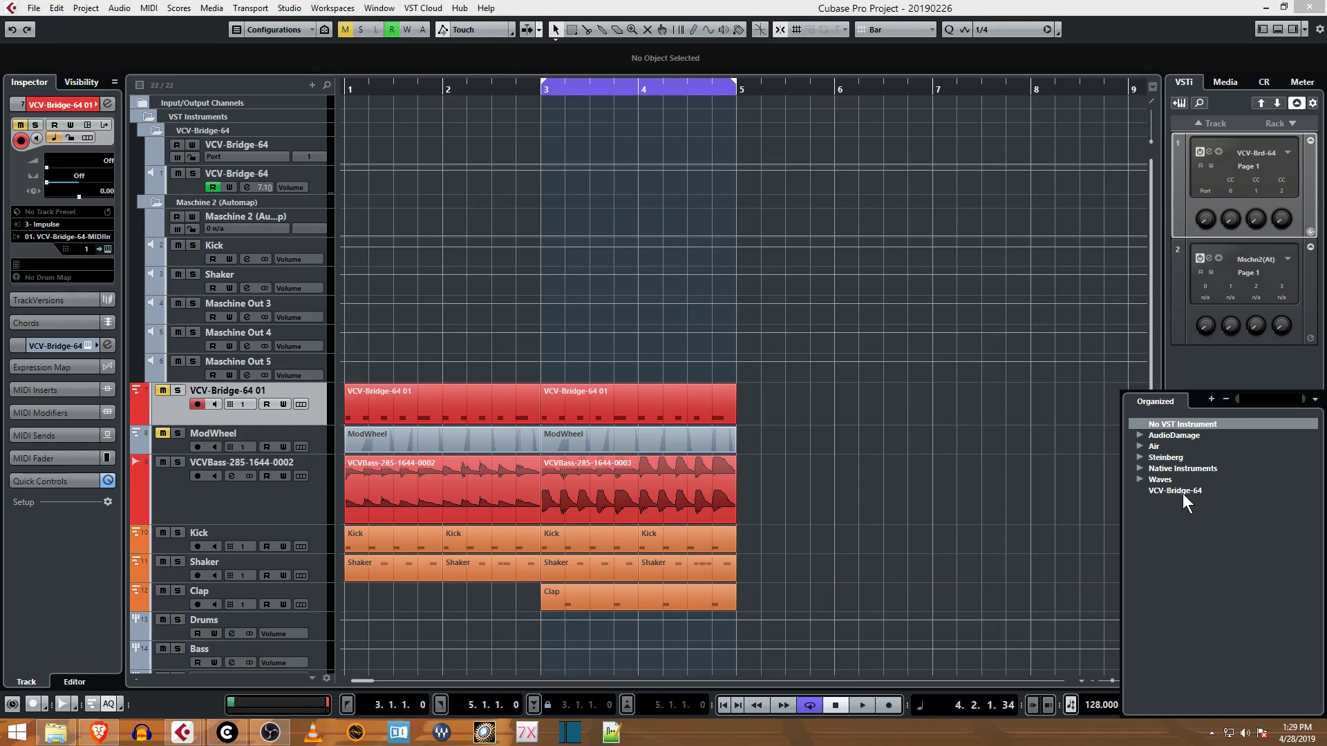
click(1223, 374)
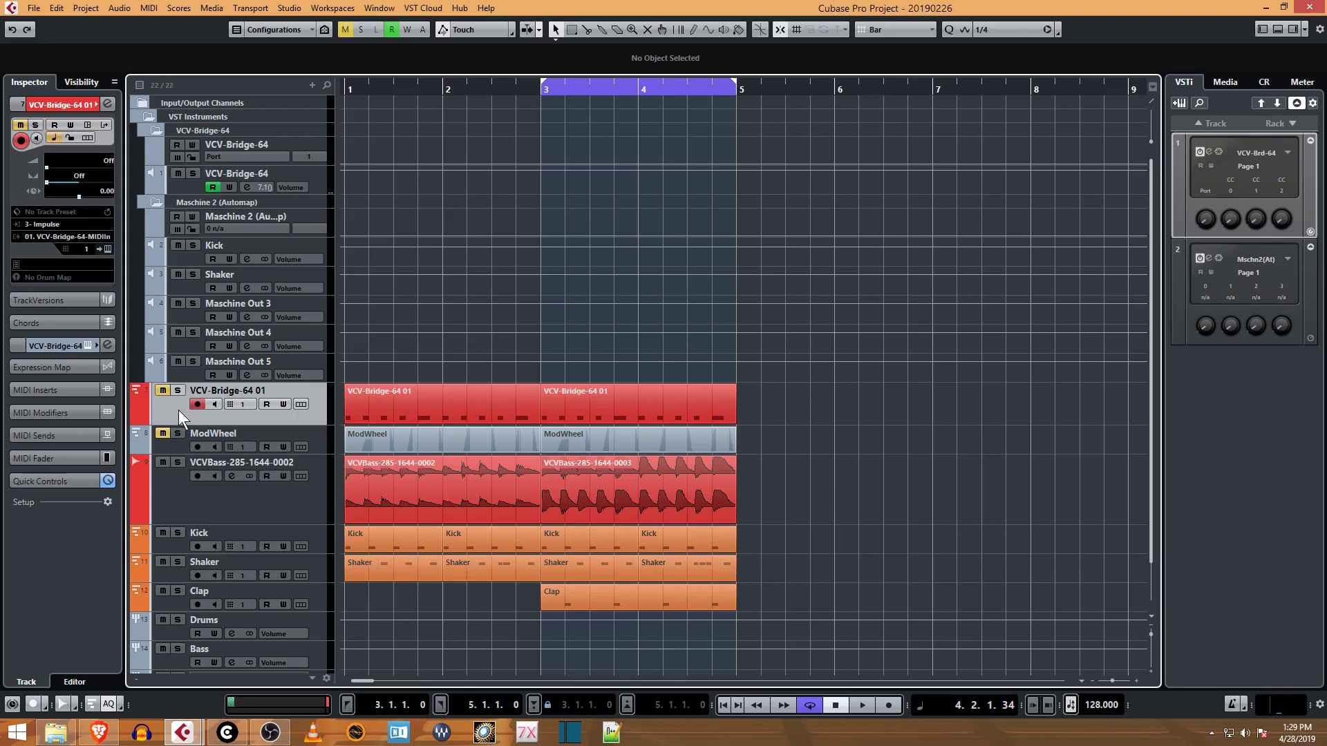
- Move VCV-Bridge-64 01 and ModWheel up beside VCV-Bridge-64, colouring ModWheel and VCV-Bridge-64 red
drag(180, 406, 201, 167)
drag(180, 438, 190, 214)
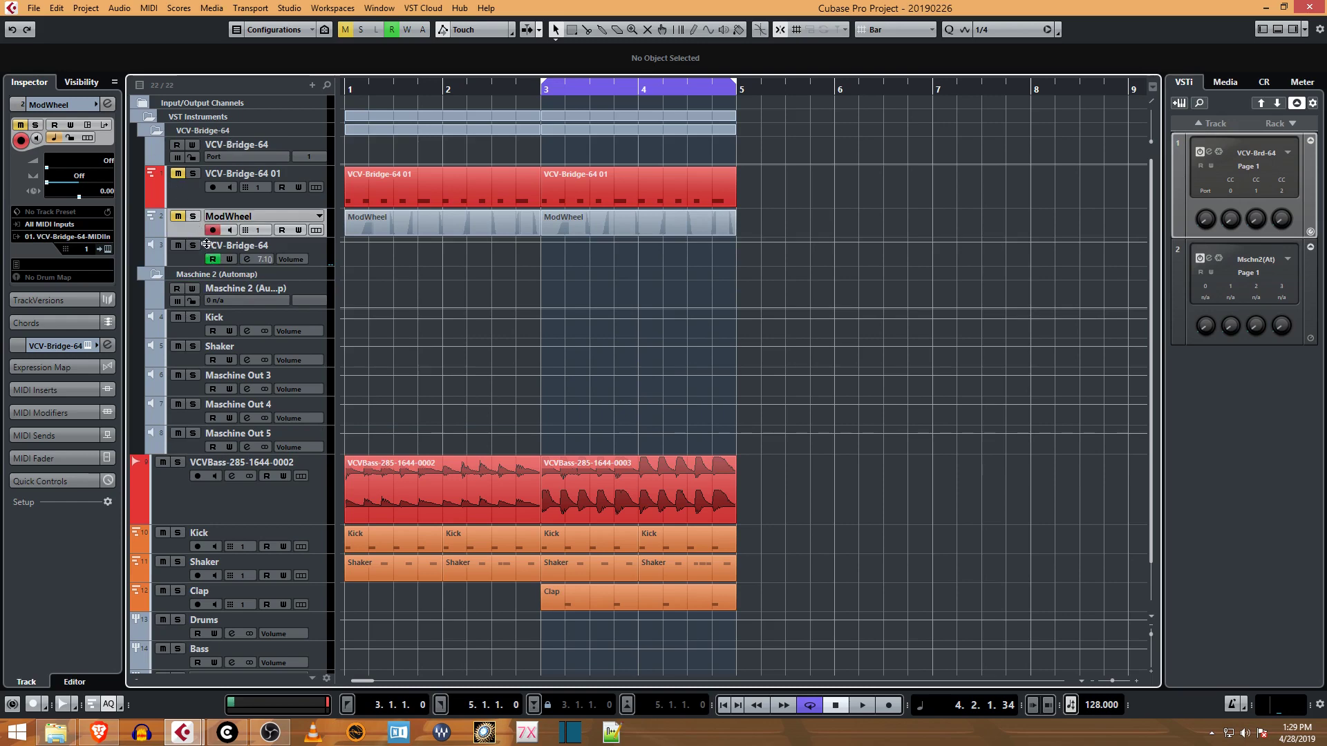
click(96, 103)
click(118, 107)
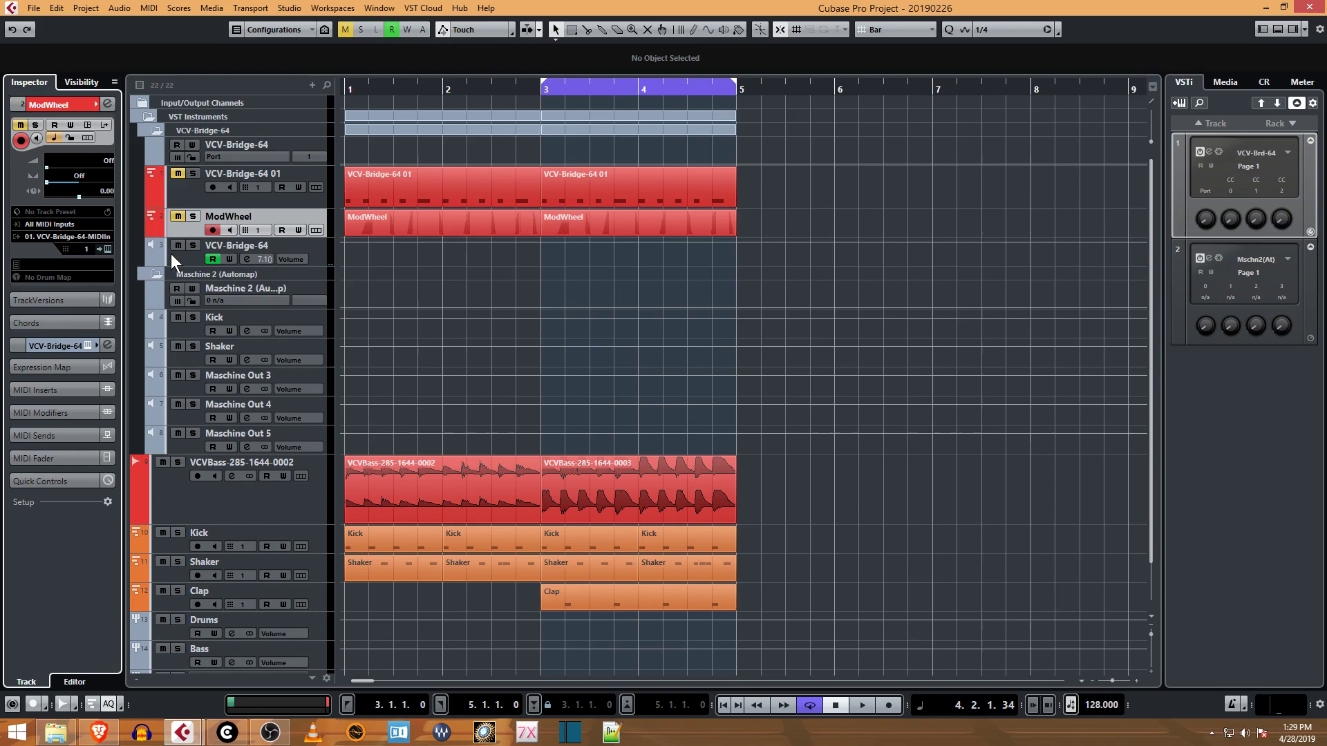
click(171, 254)
click(98, 105)
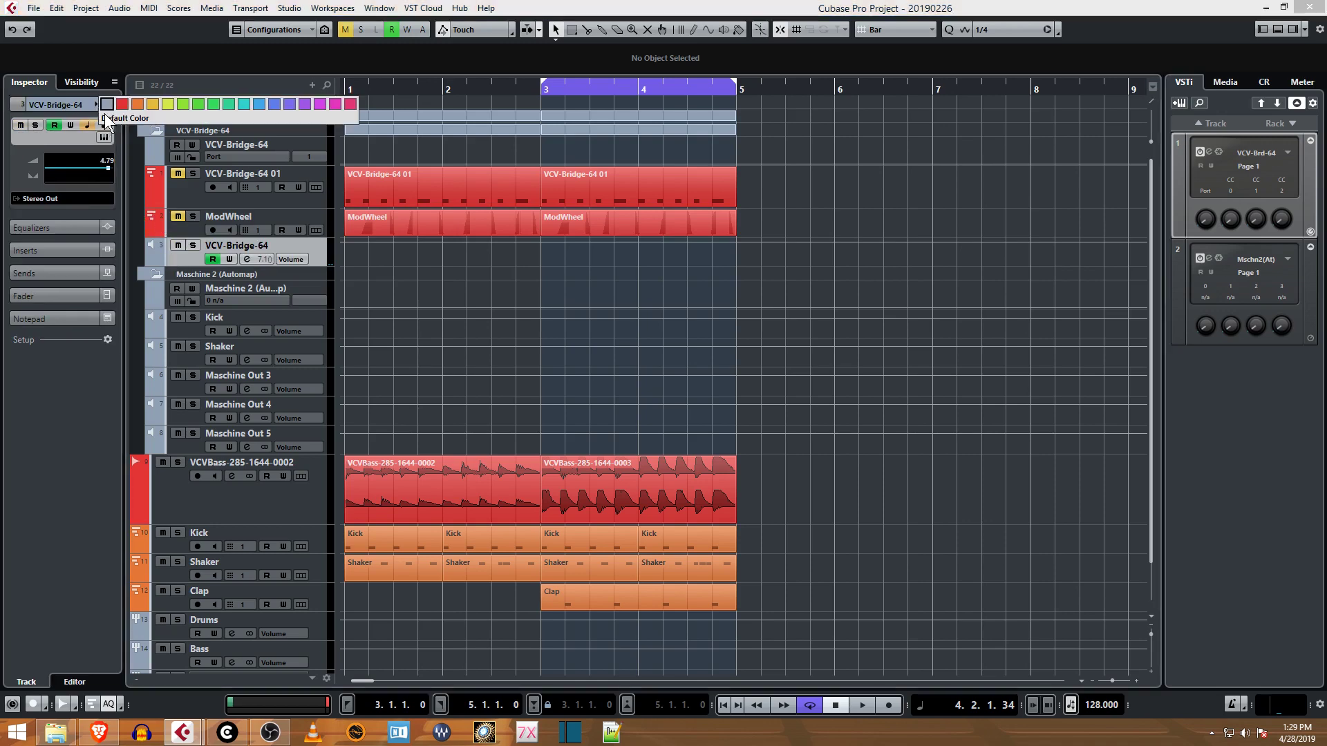
click(122, 105)
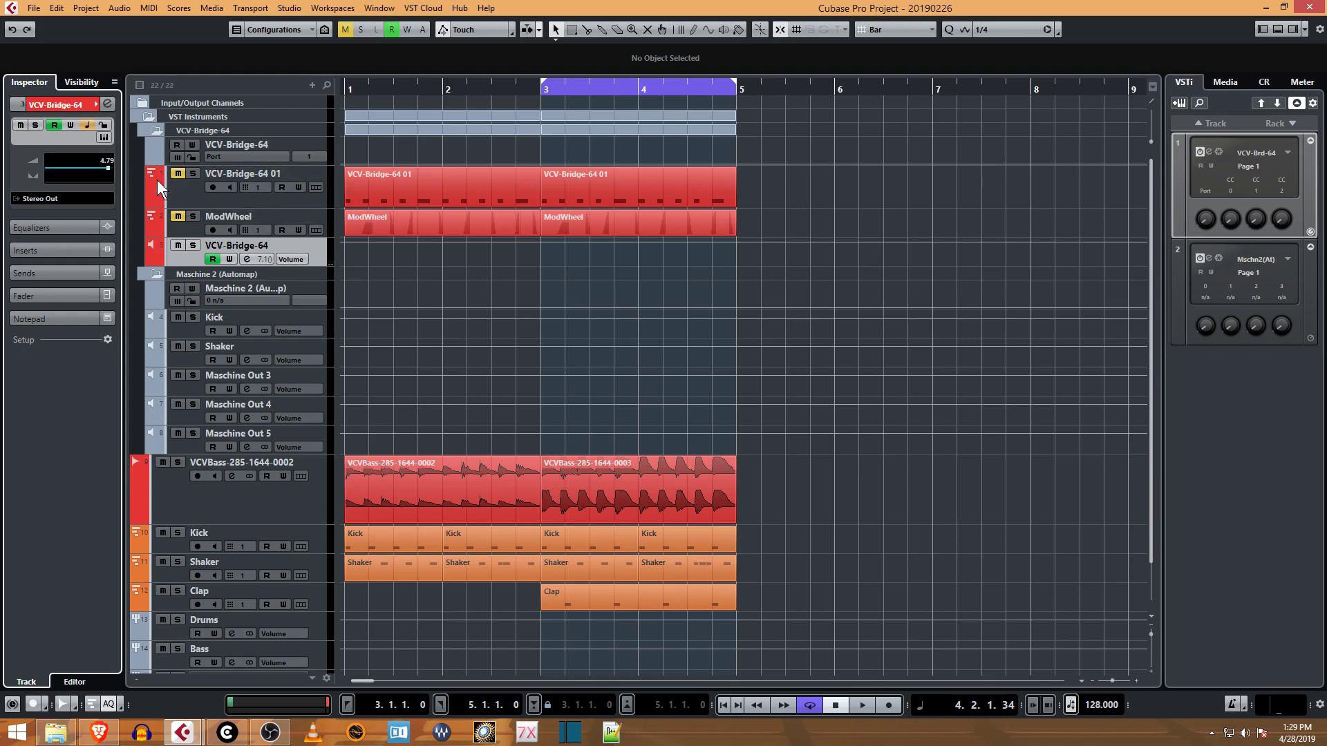
- Unmute VCV-Bridge-64 01 and ModWheel, mute the VCVBass audio track, and keep 3- Impulse input
click(312, 201)
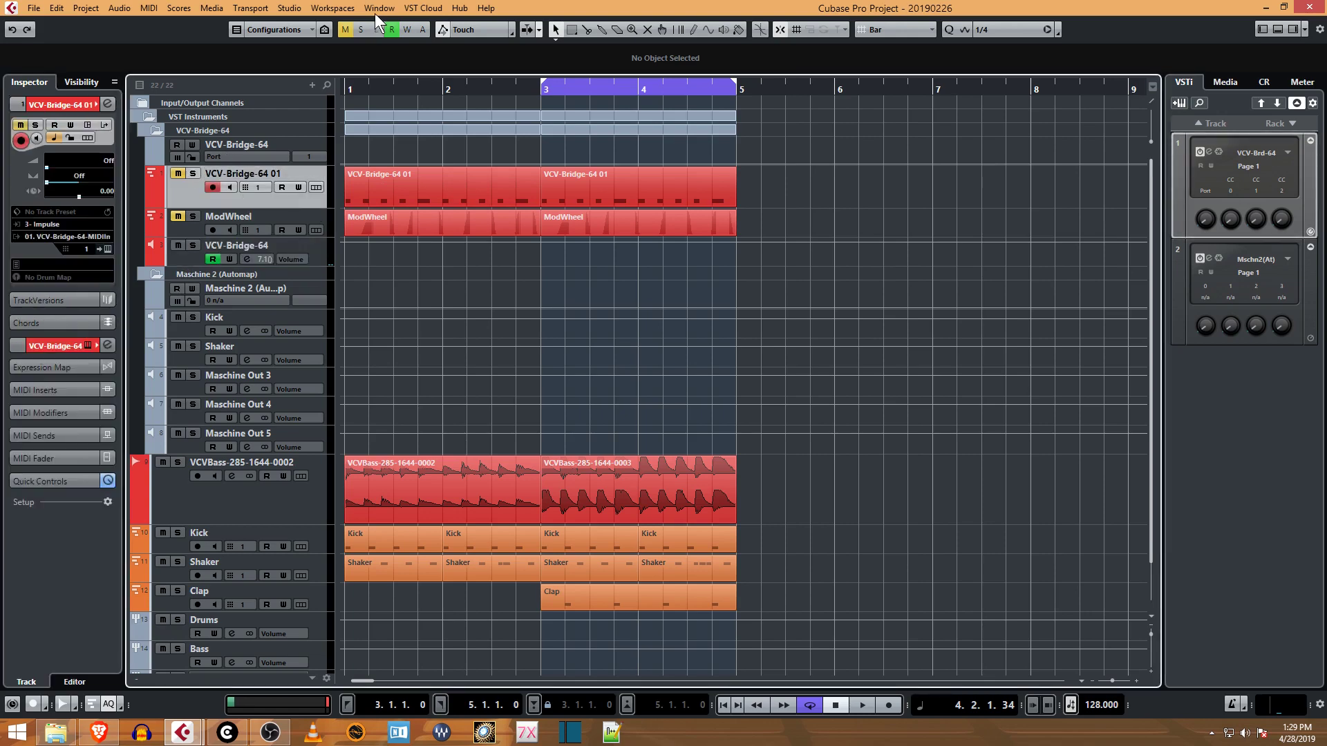
click(345, 30)
click(163, 462)
click(71, 225)
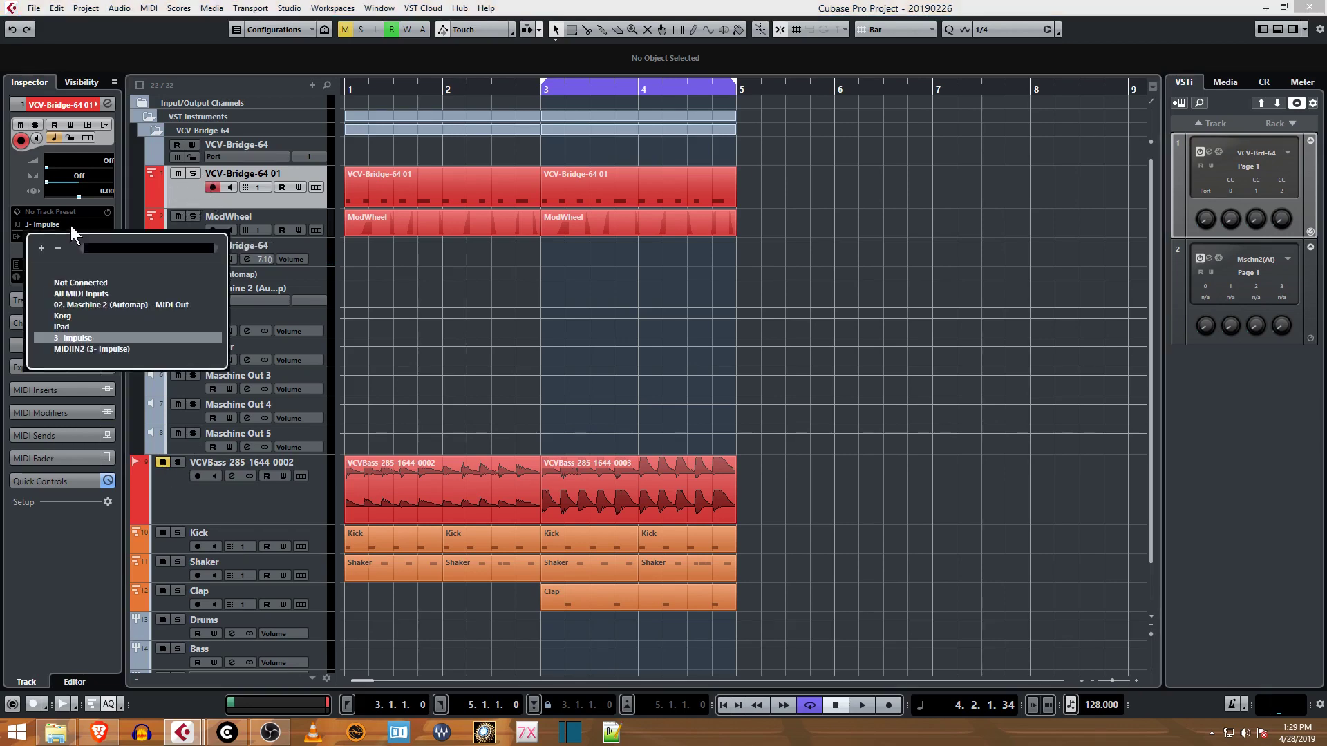
click(94, 554)
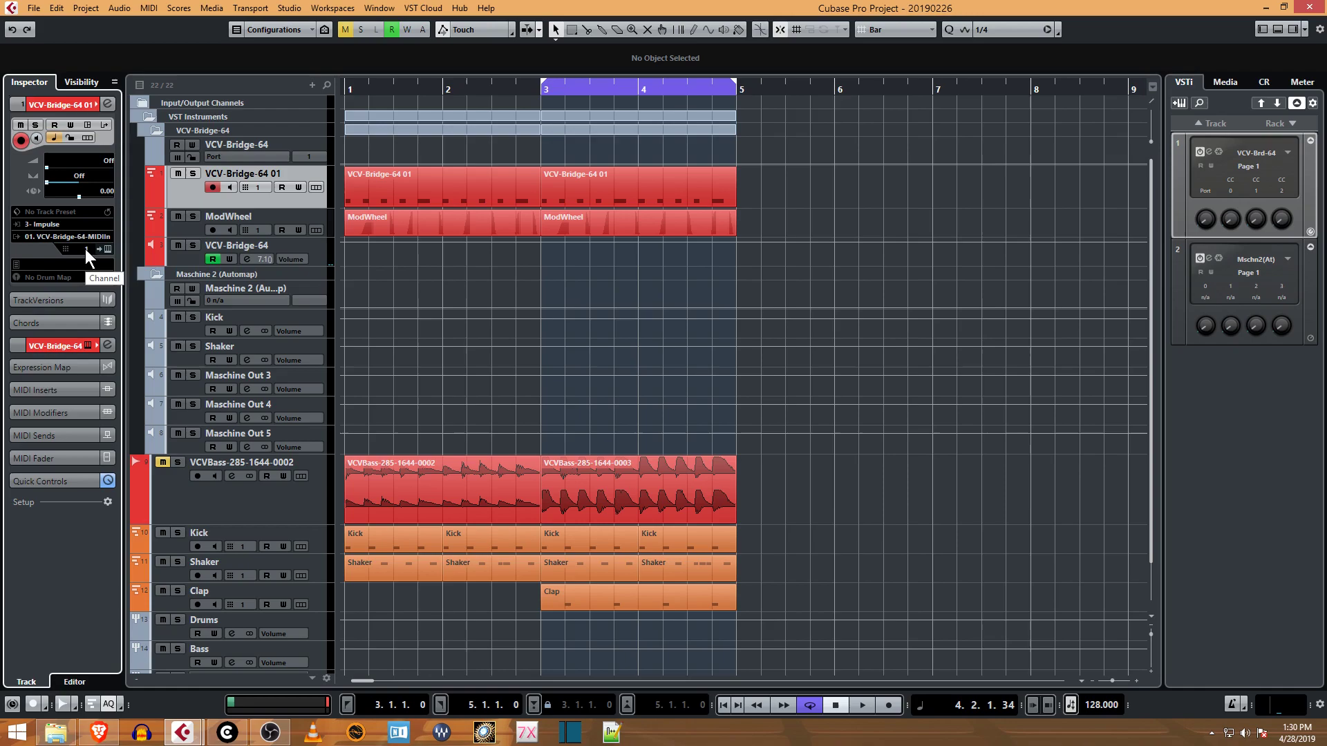
- Back in VCV Rack, search the module browser for 'core', close it, and list MIDI-1's drivers
click(244, 697)
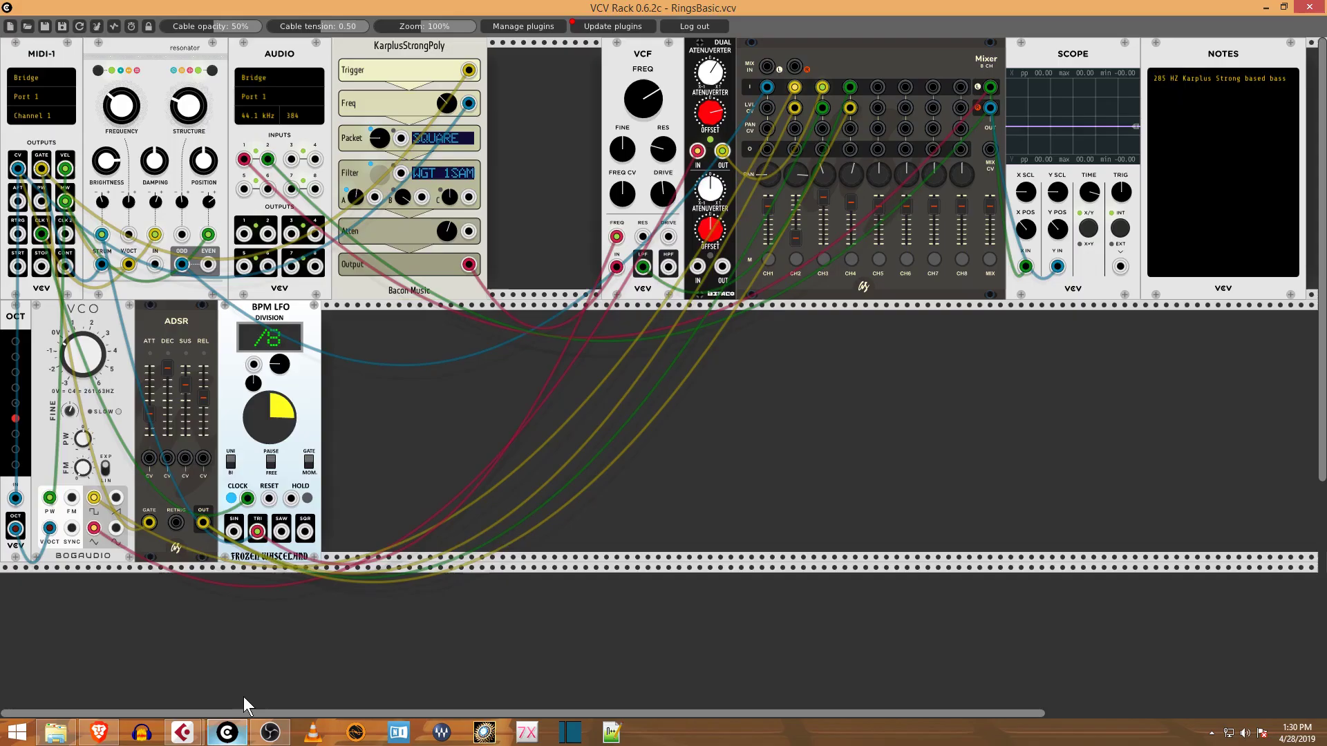
right_click(435, 399)
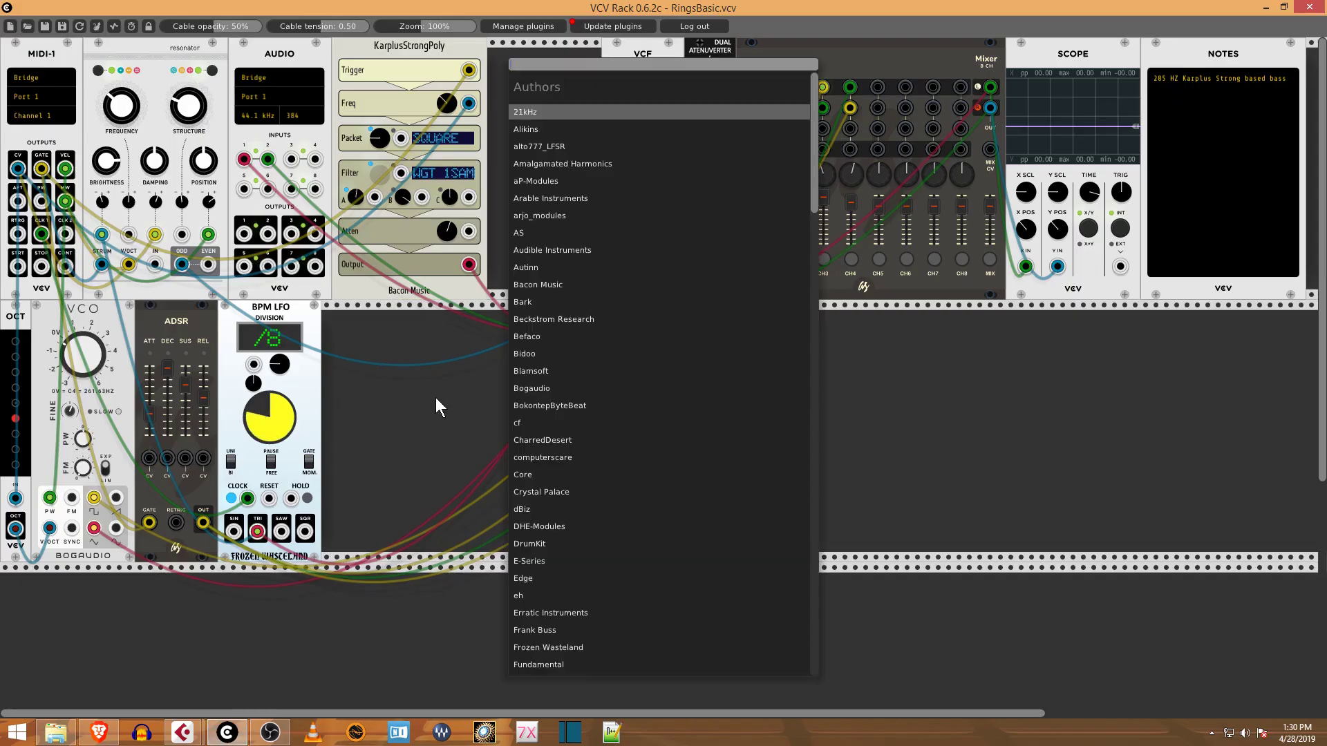
text(c)
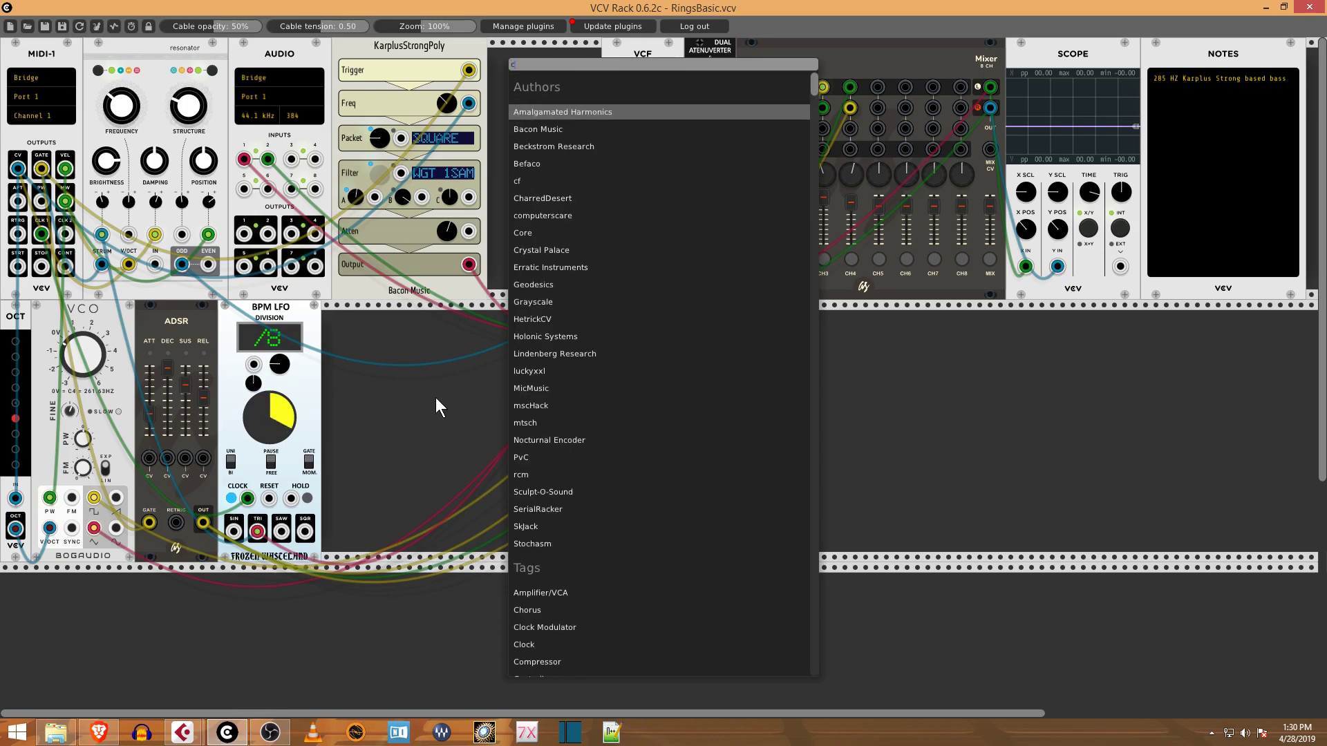
text(ore)
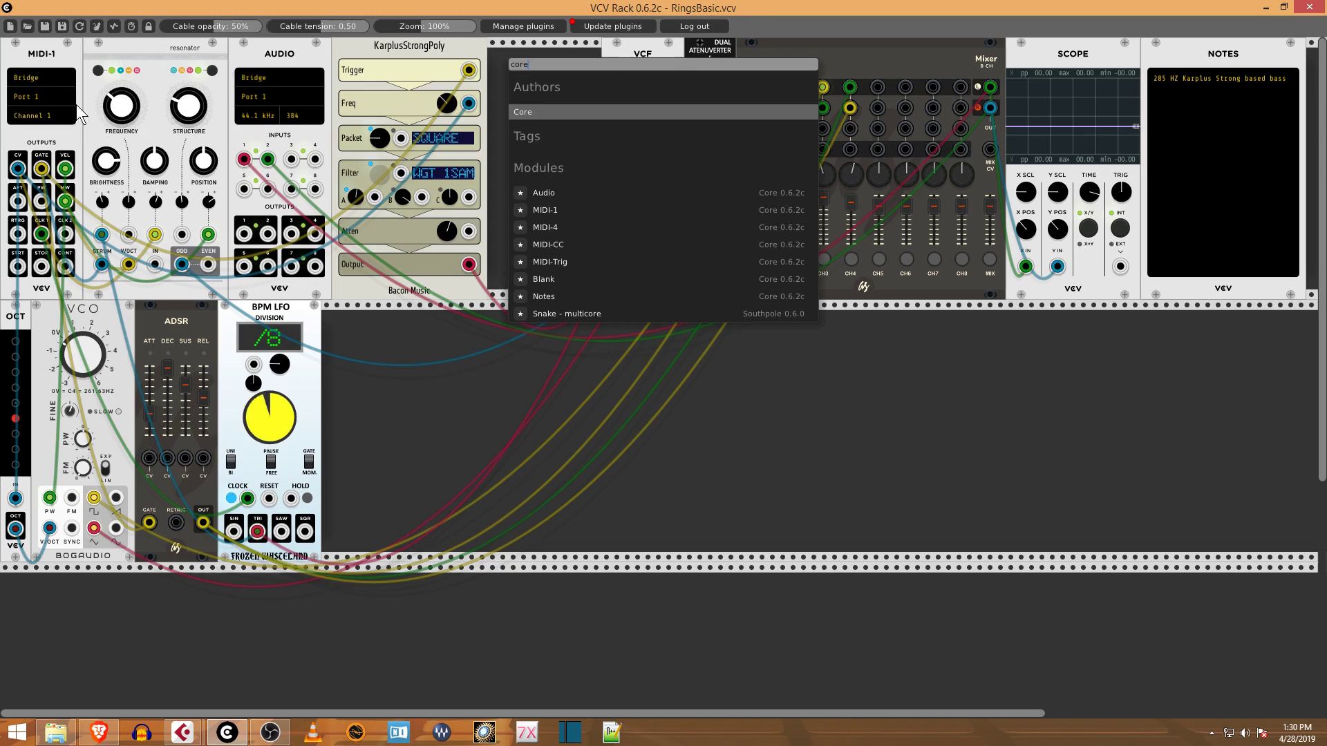
click(38, 72)
click(41, 79)
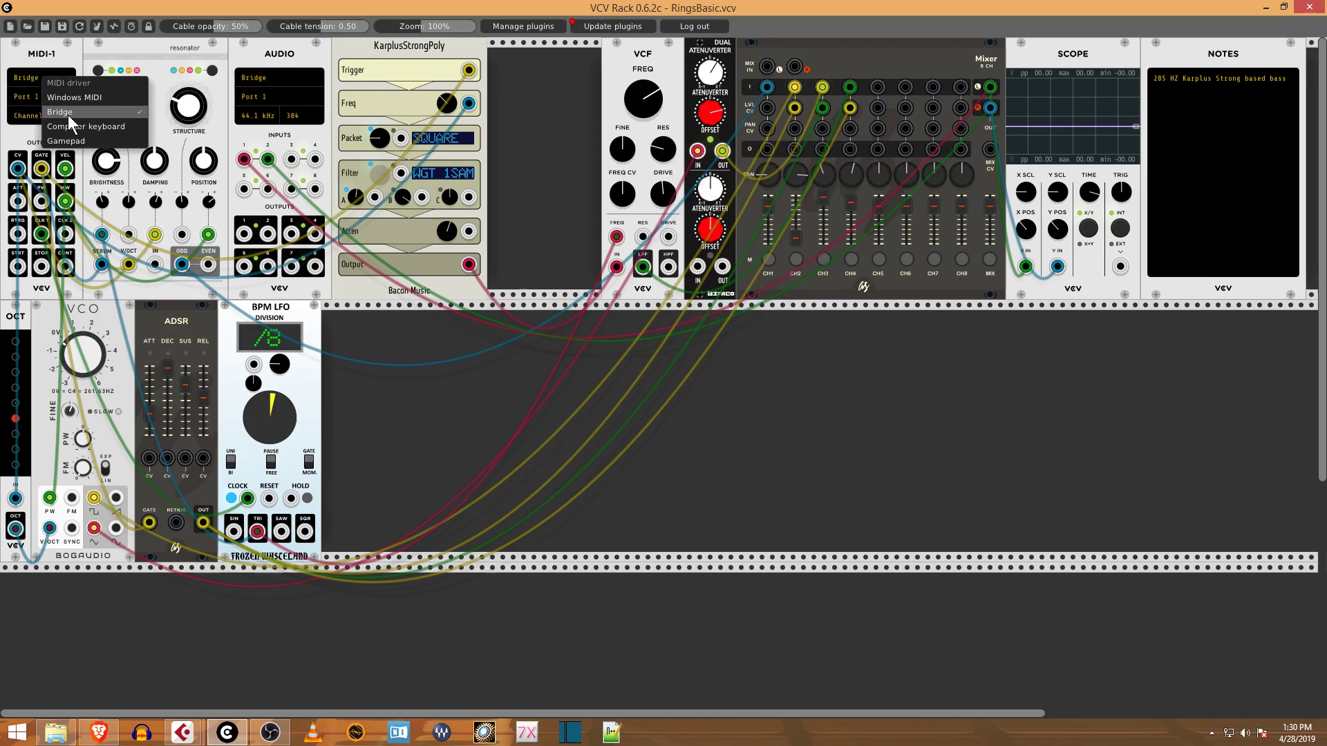
- Close the MIDI driver list with MIDI-1 still on Bridge
click(53, 52)
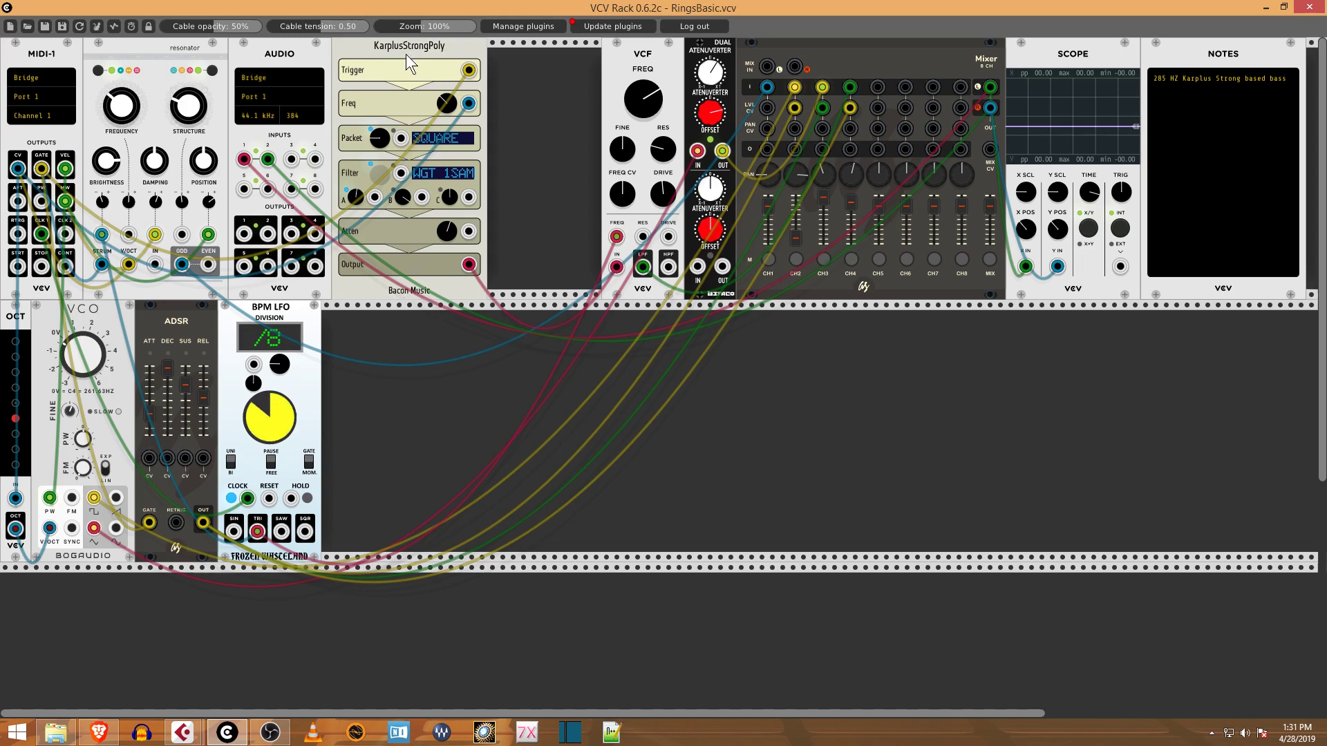
- Drag a cable between MIDI-1's GATE output and KarplusStrongPoly's Trigger input
drag(468, 70, 42, 169)
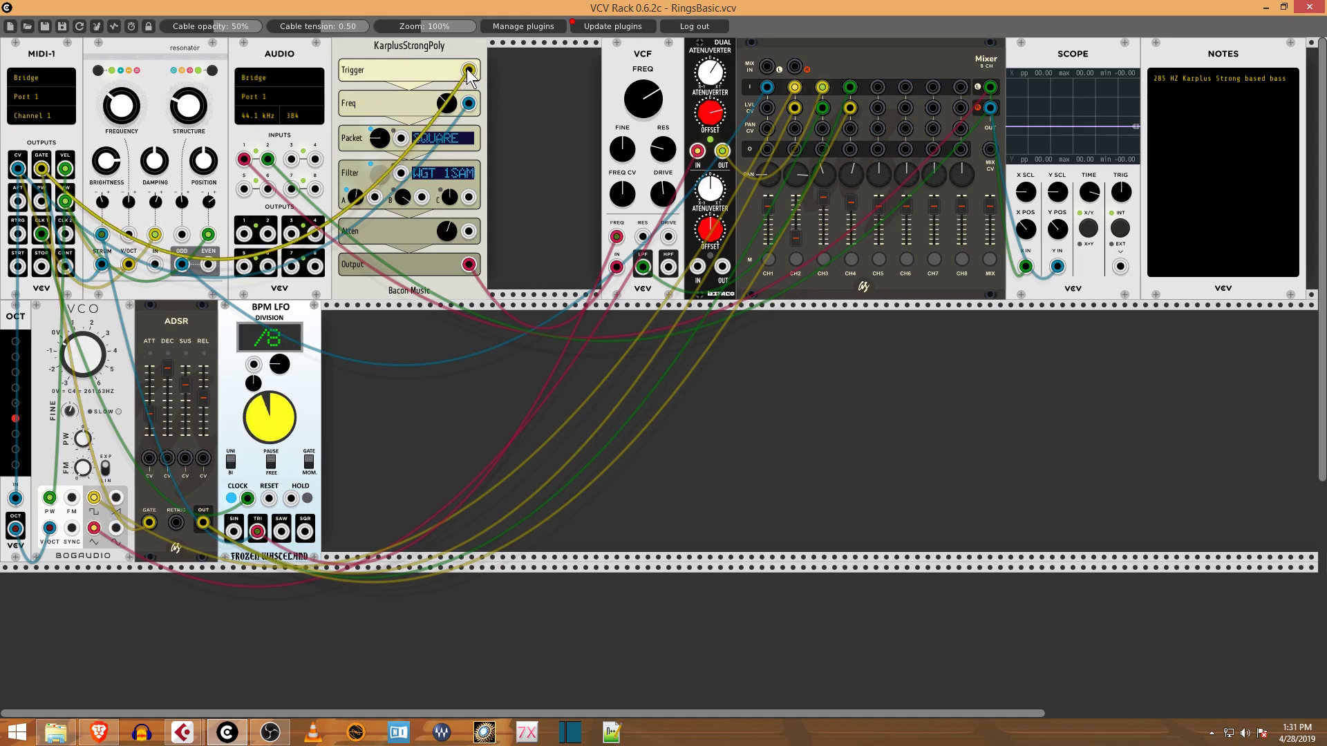
mouse_move(467, 70)
mouse_down()
mouse_move(489, 81)
mouse_move(393, 143)
mouse_move(470, 70)
mouse_up()
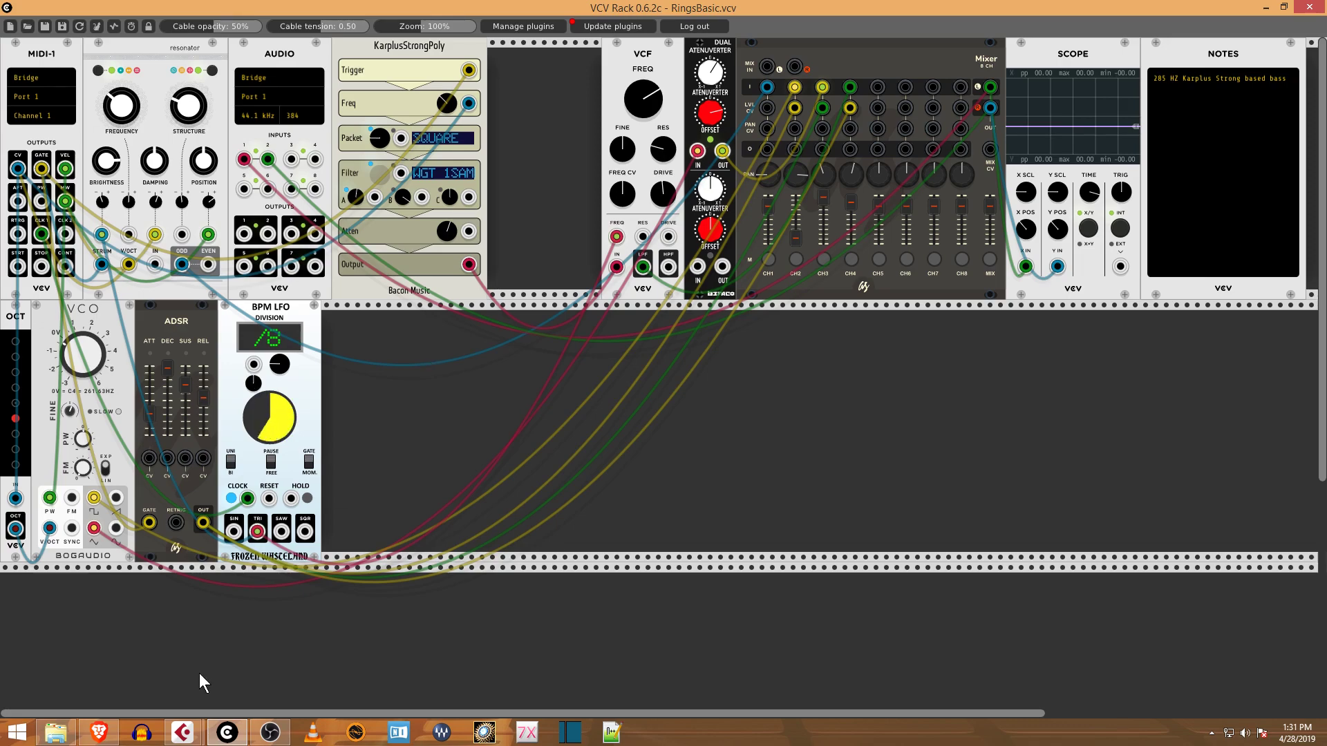
- Inspect the VCV-Bridge-64 audio return track's Stereo Out routing in Cubase, then return to VCV Rack
mouse_move(183, 731)
click(158, 619)
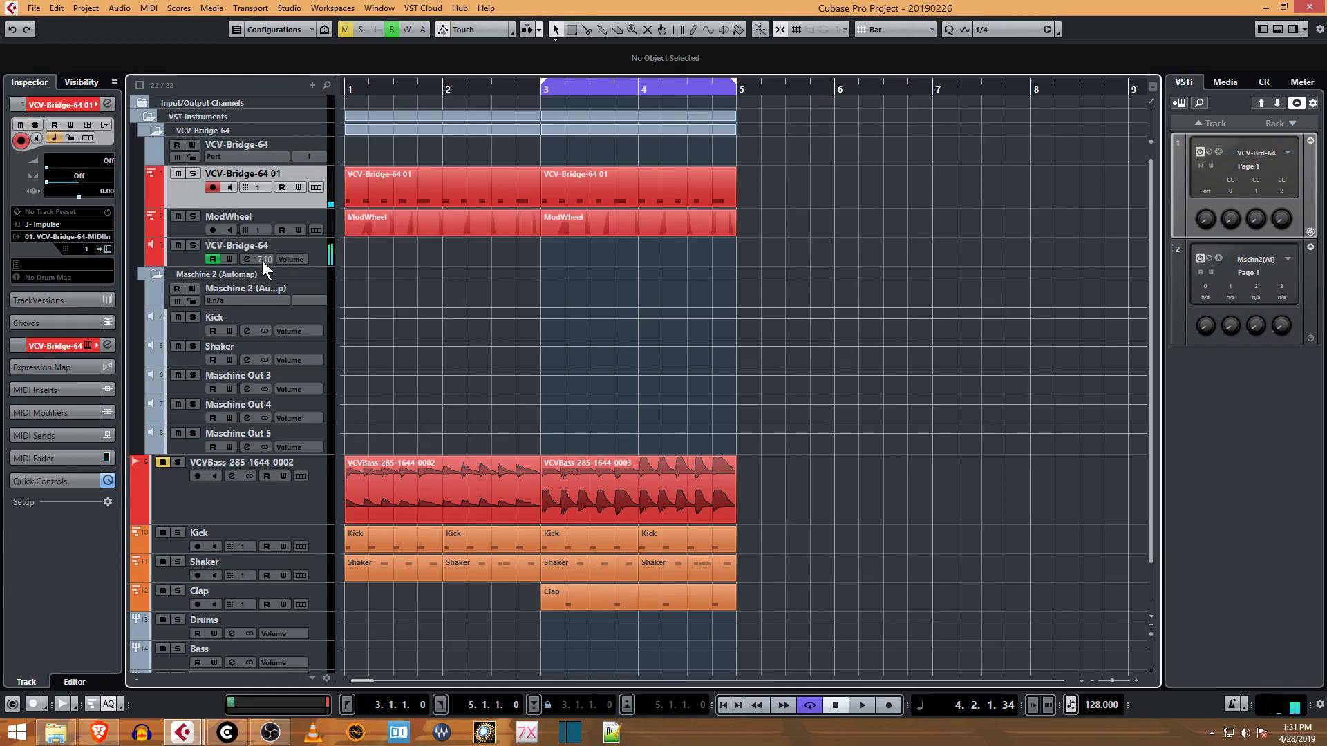
click(193, 255)
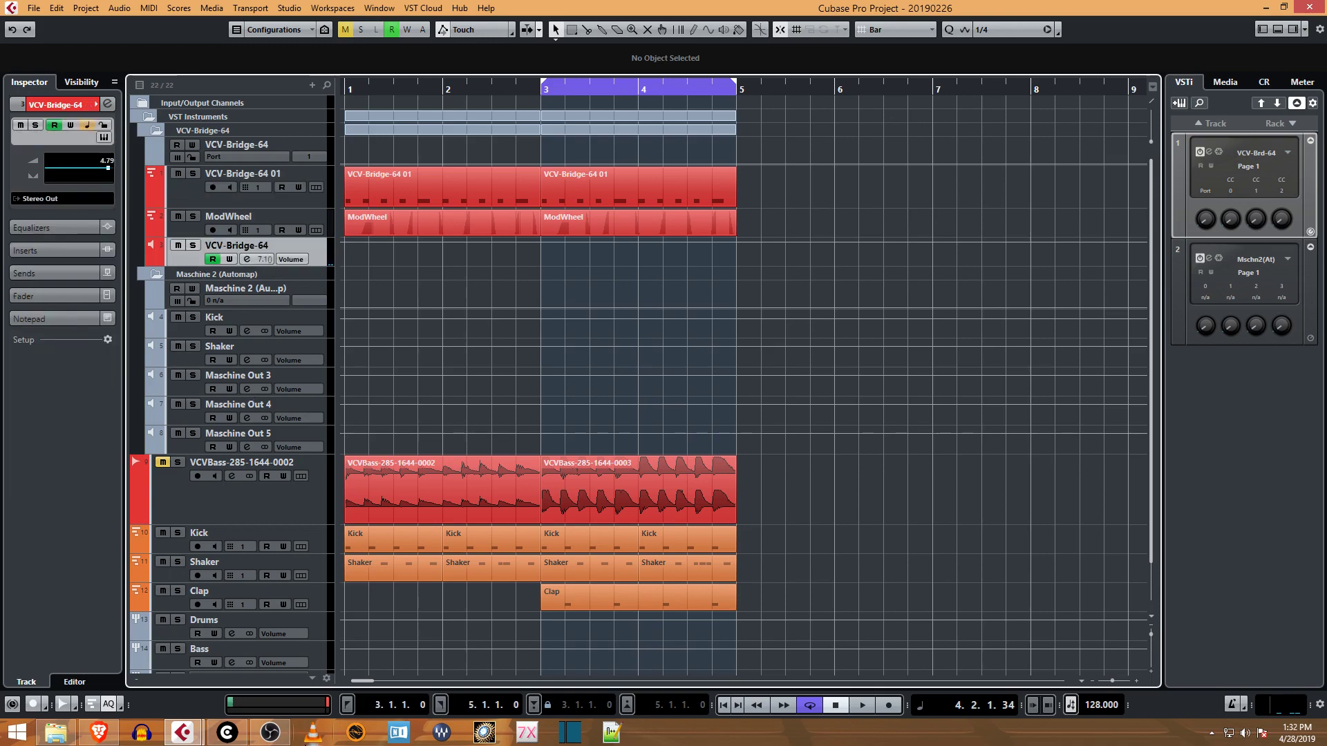
mouse_move(182, 742)
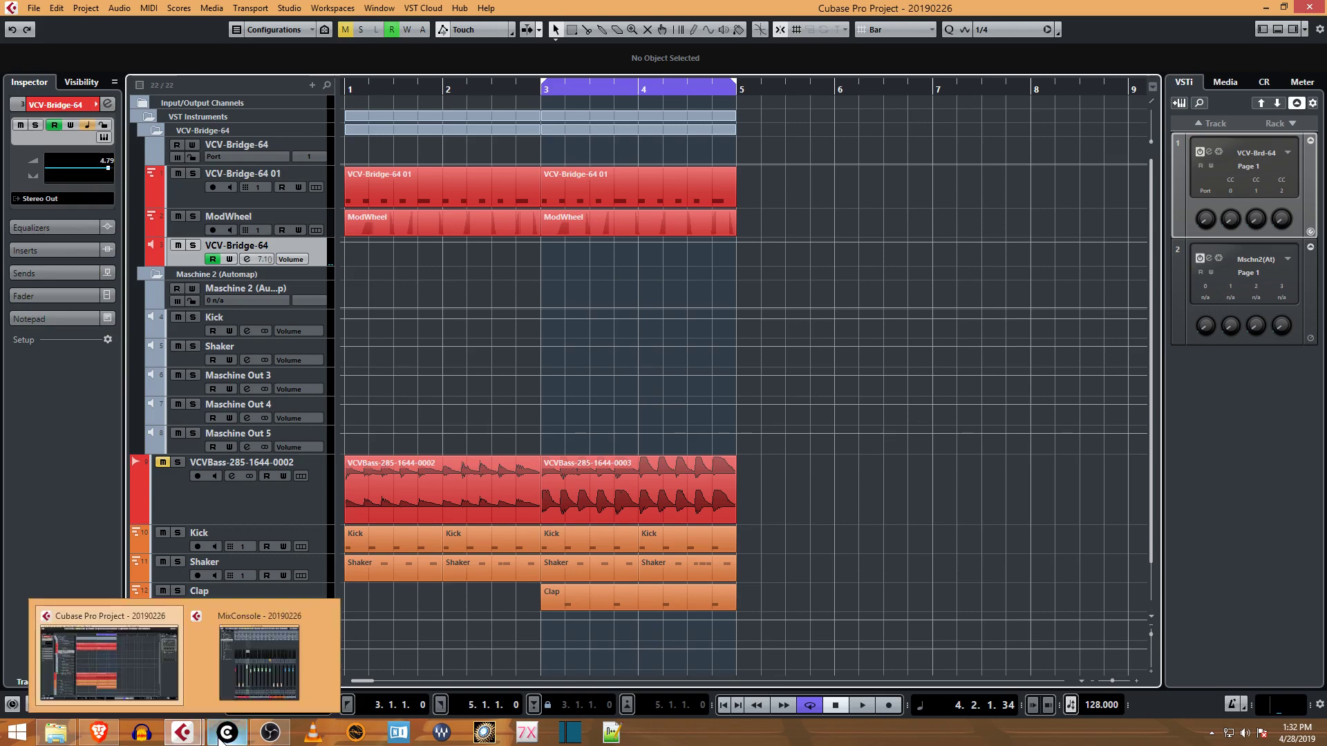
mouse_move(240, 739)
click(244, 673)
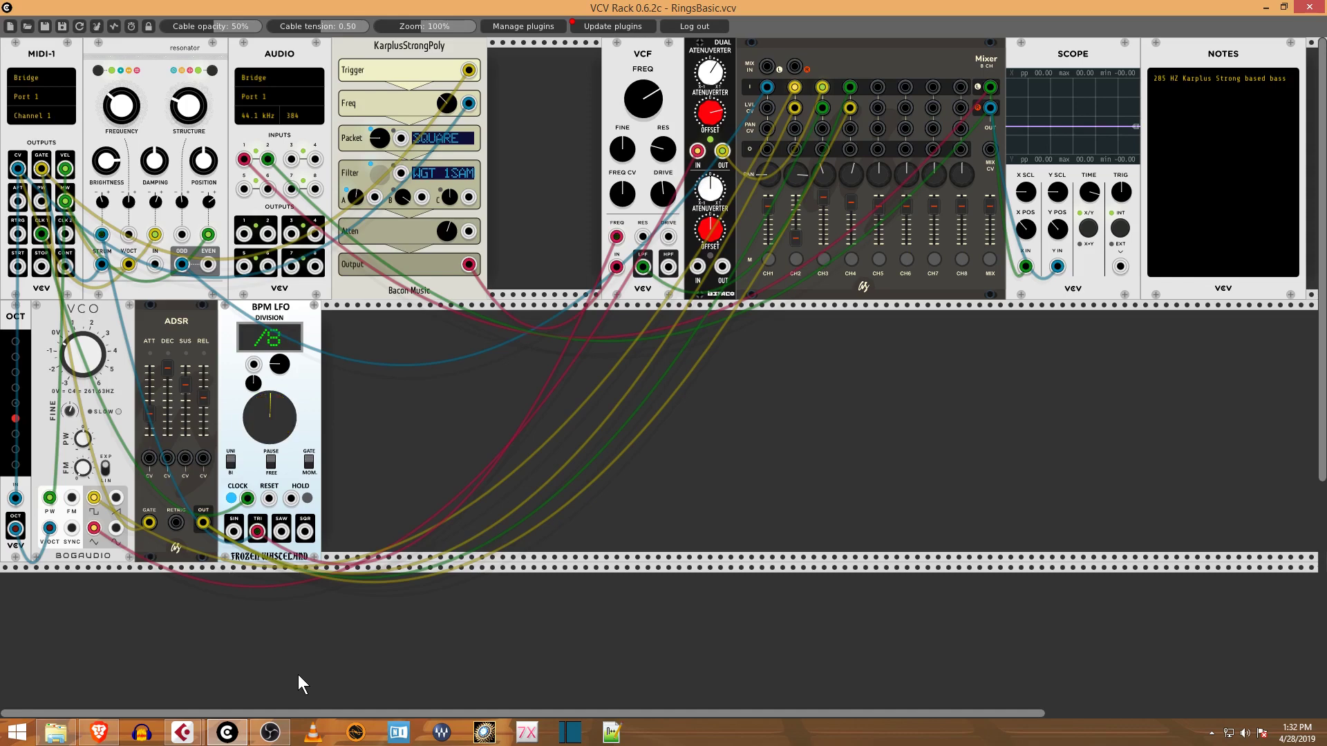
- Slide VCF, Dual Atenuverter, Mixer, Scope and Notes left to close the gap, and reroute MIDI-1's CV cable
drag(626, 51, 510, 53)
drag(700, 53, 586, 51)
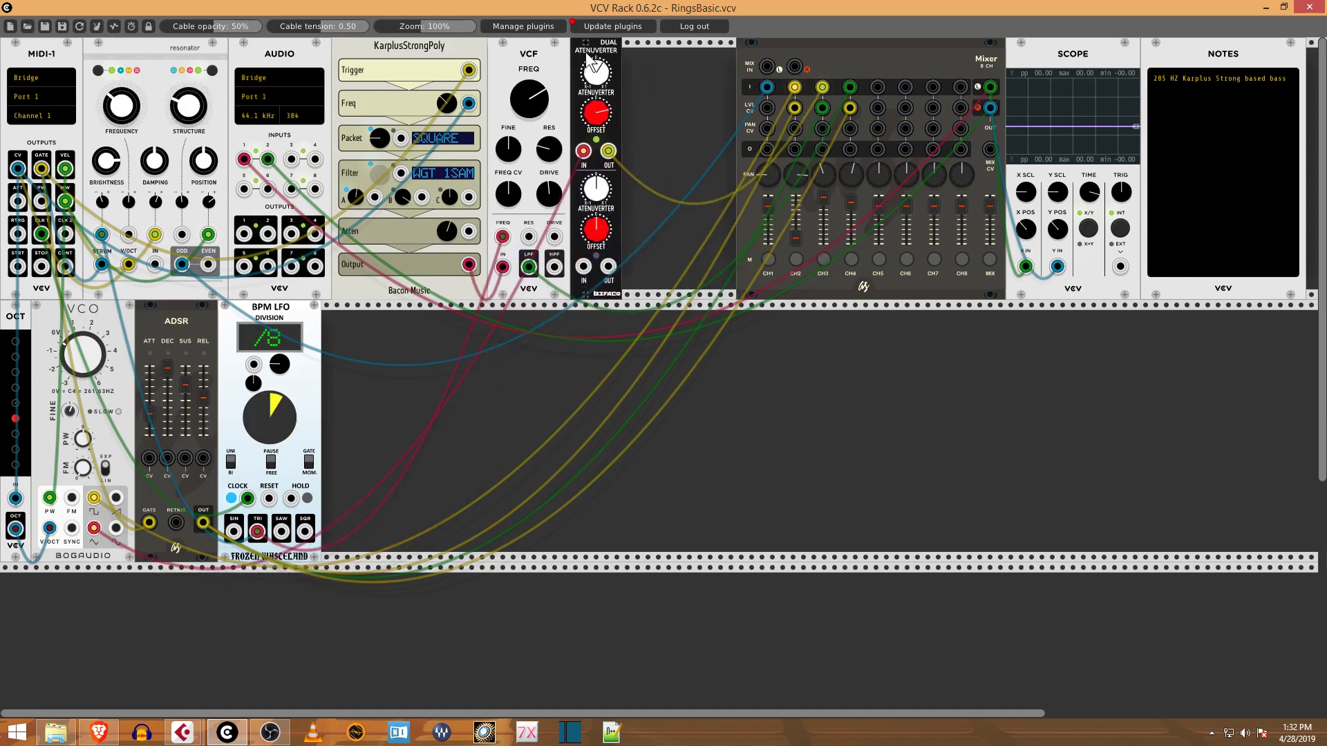
drag(829, 48, 656, 46)
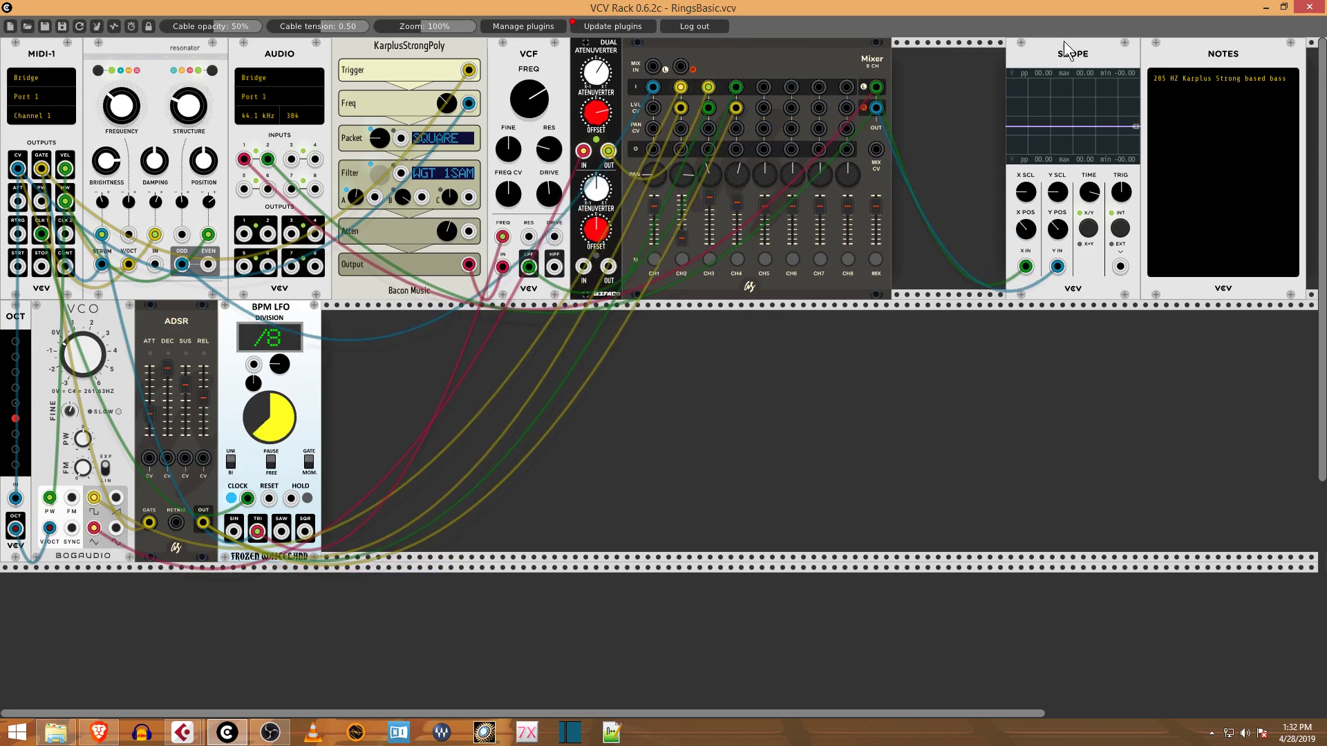
drag(1039, 53, 927, 51)
drag(1203, 51, 1065, 57)
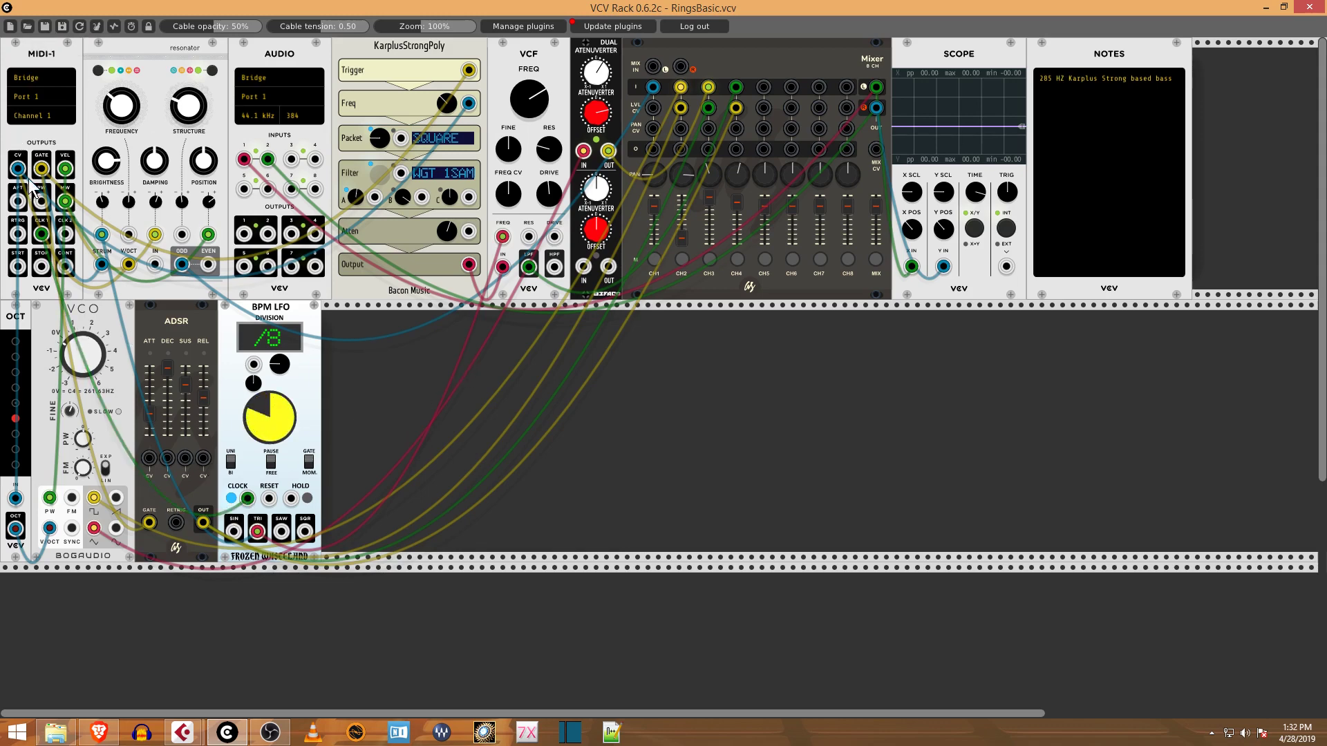
drag(31, 187, 20, 167)
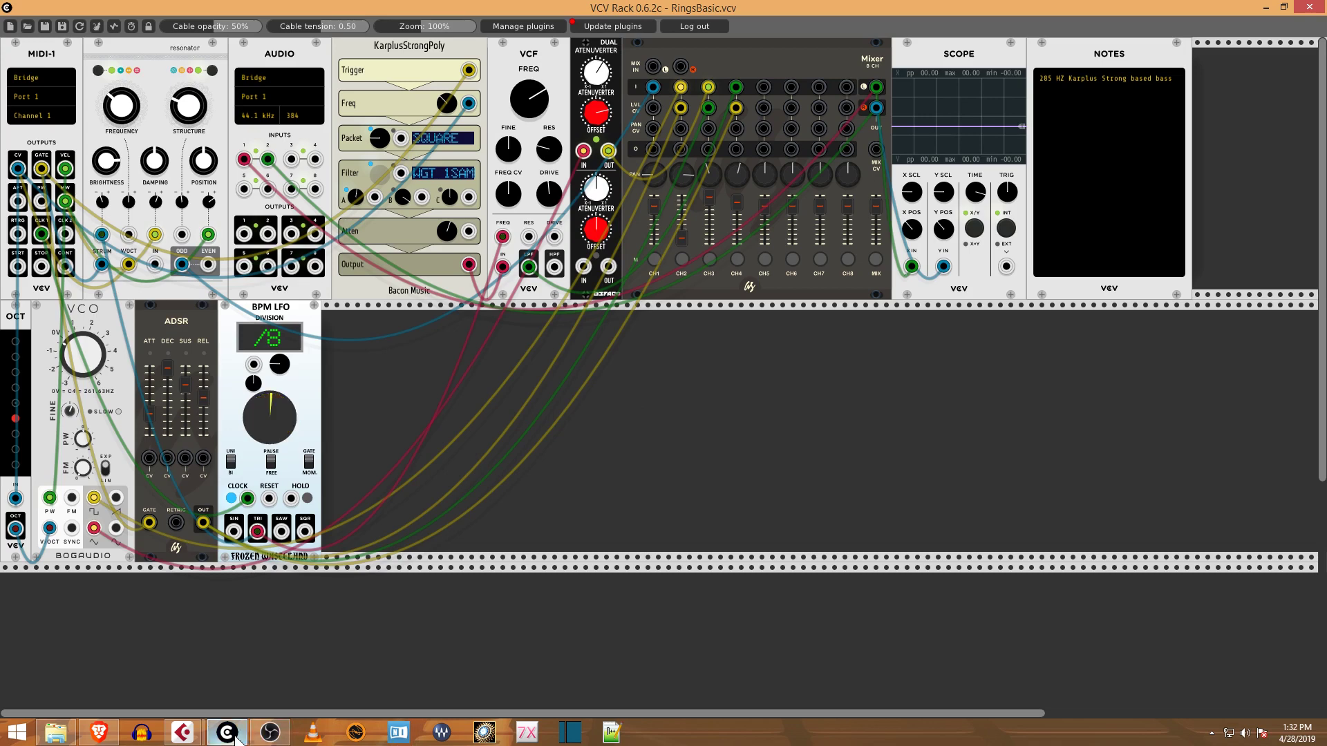
mouse_move(182, 731)
click(127, 683)
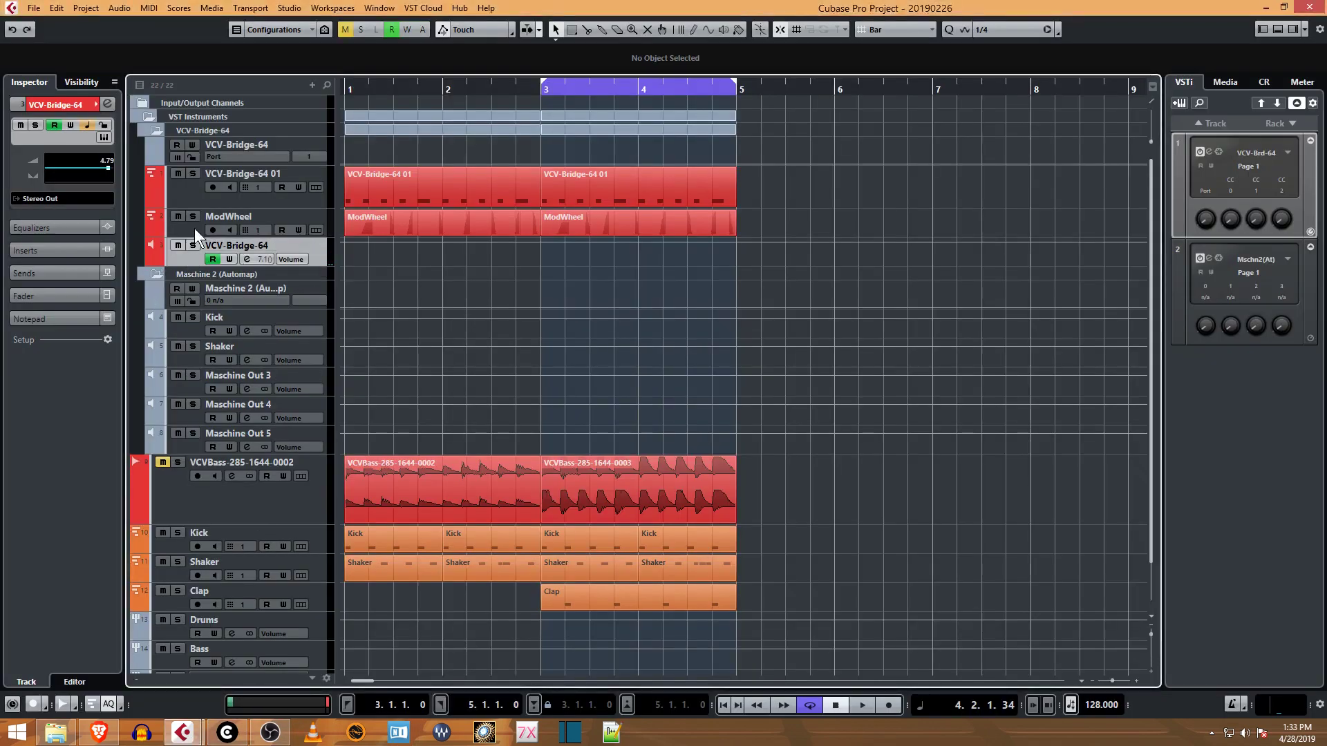
click(185, 194)
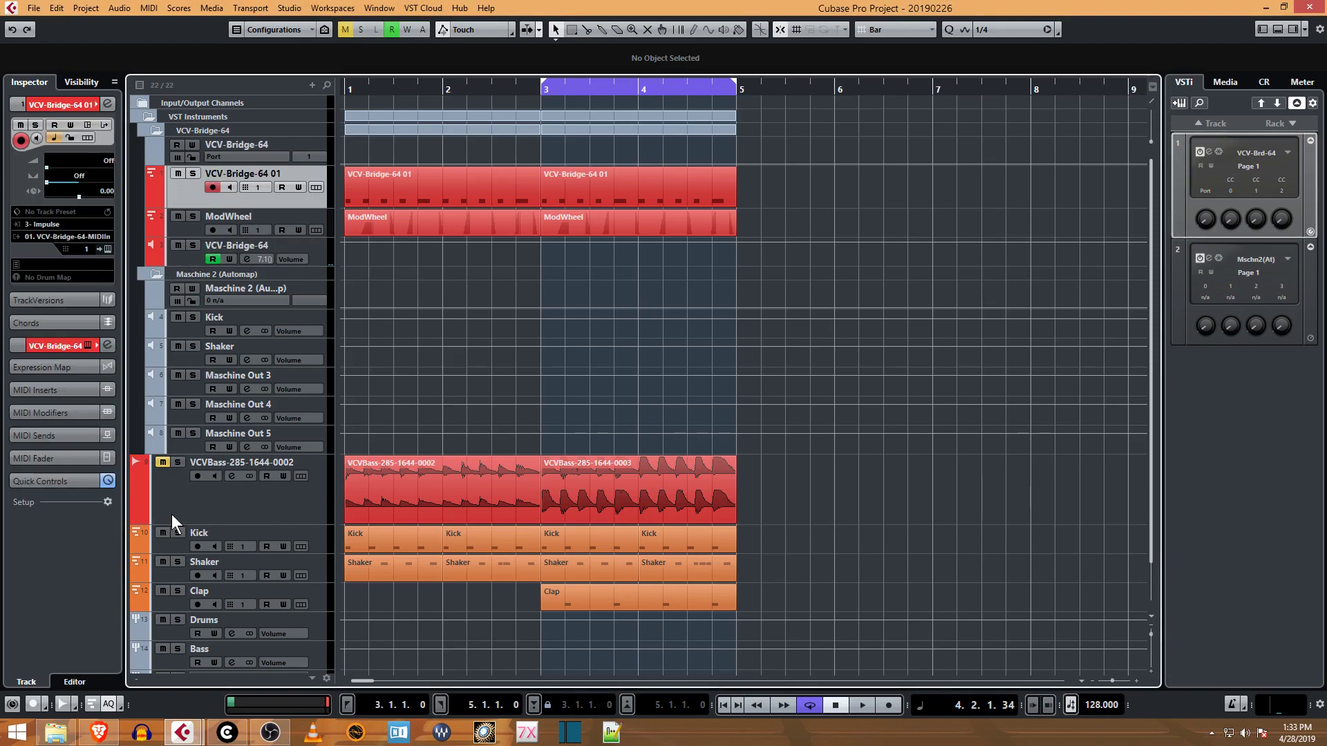
click(229, 733)
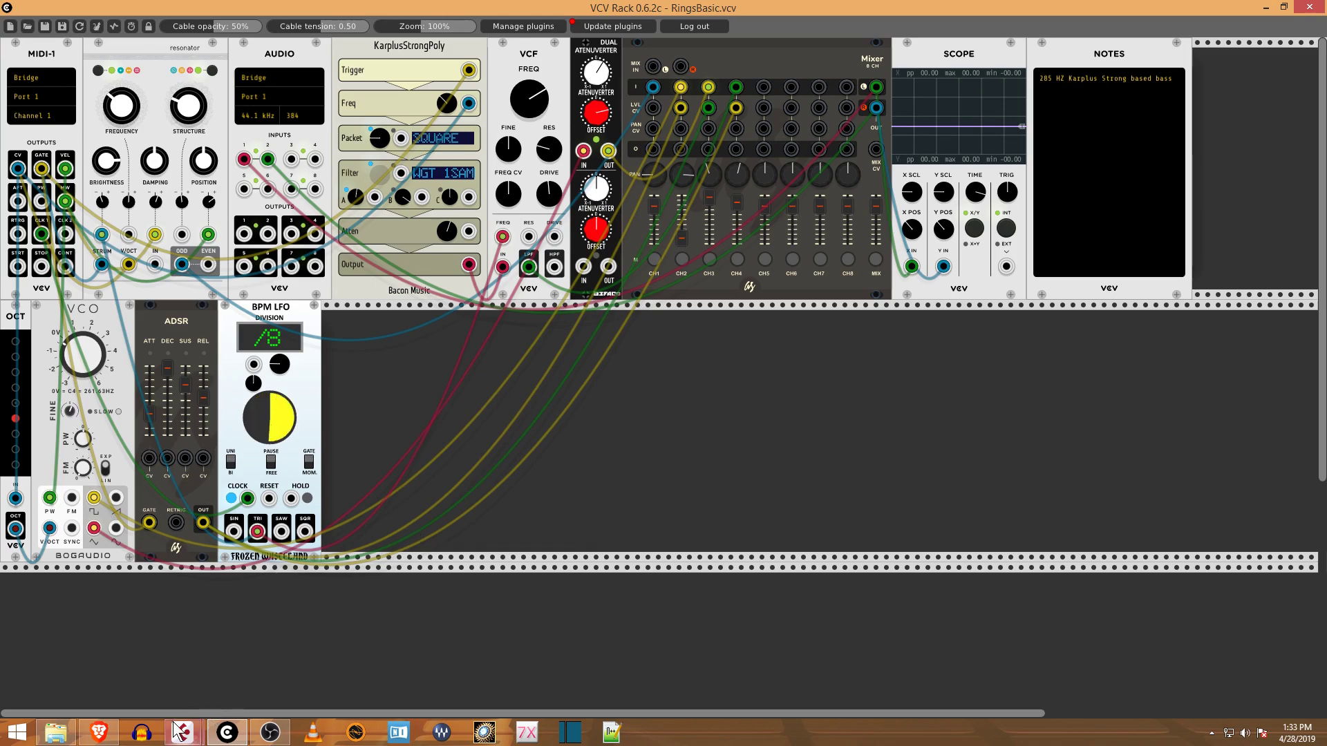
- Bring up the vcvrack.com home page in Brave, then switch to the Patchstorage VCV-Rack patch page
mouse_move(99, 733)
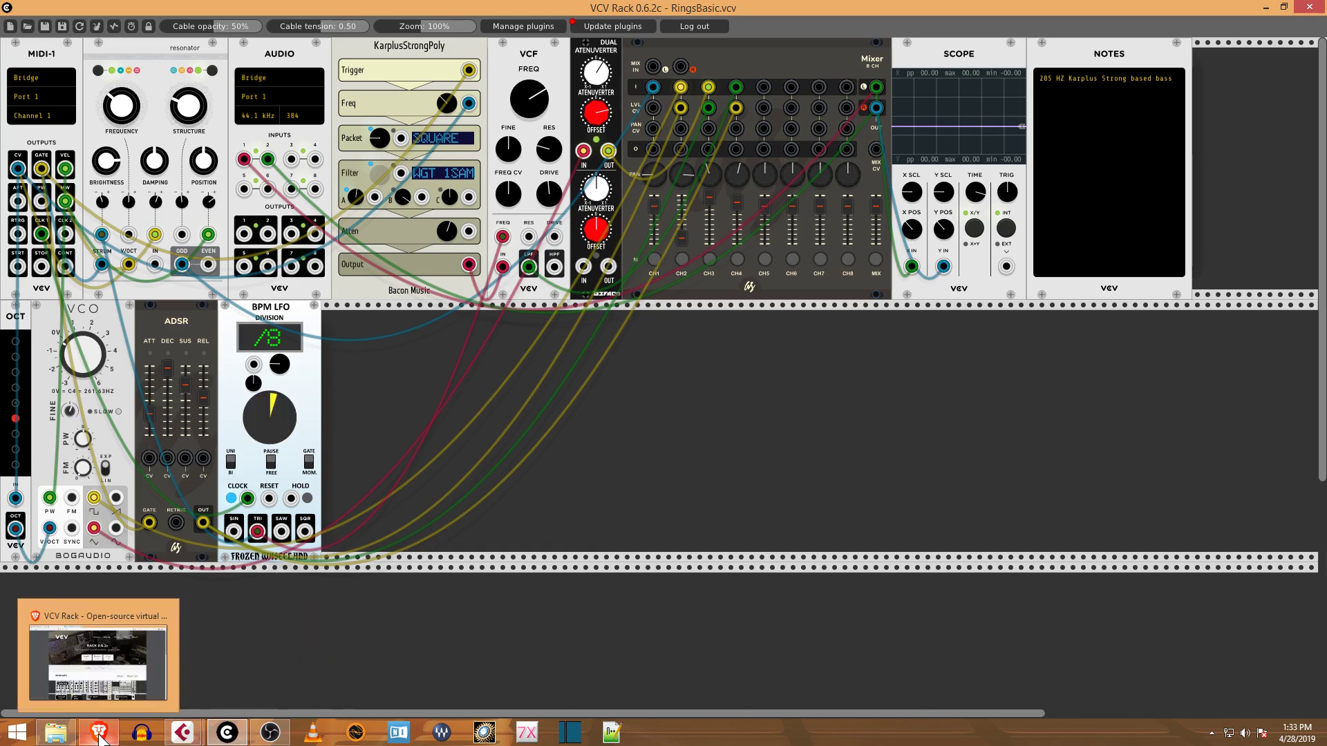
click(113, 677)
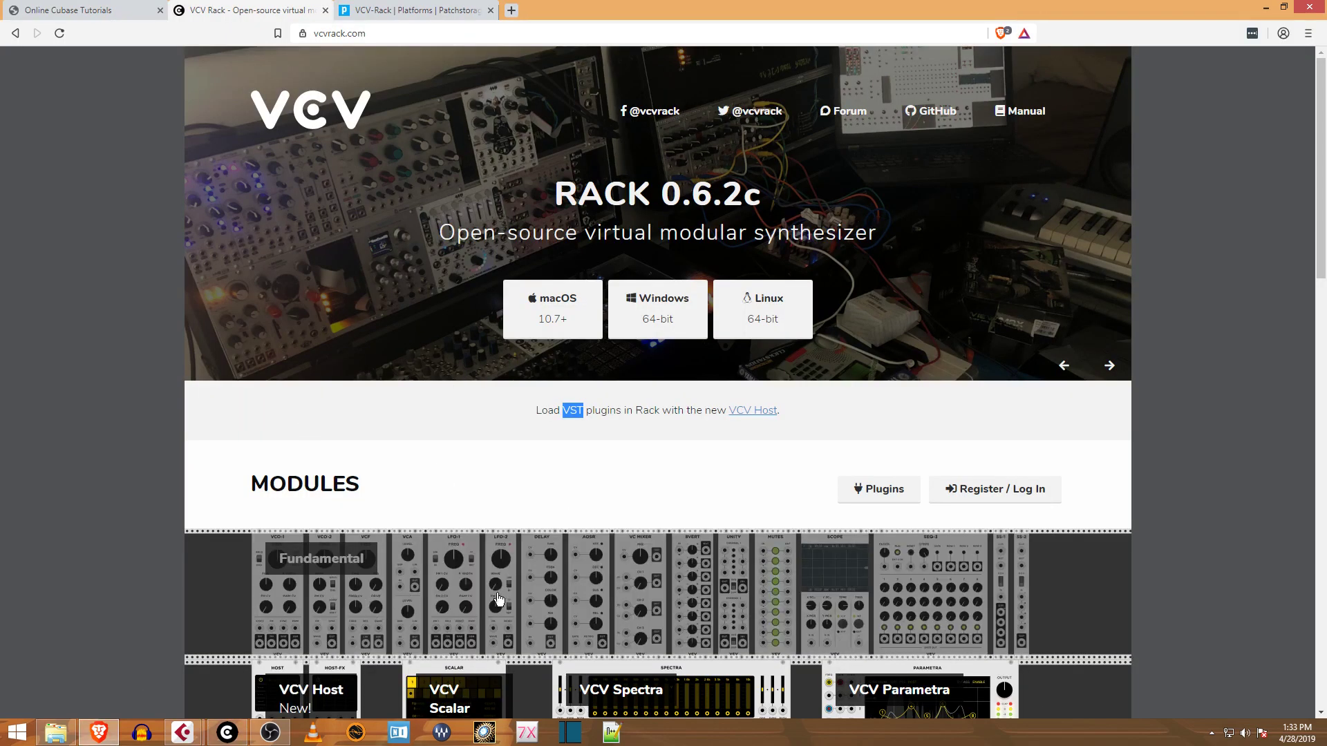
scroll(606, 602, down, 3)
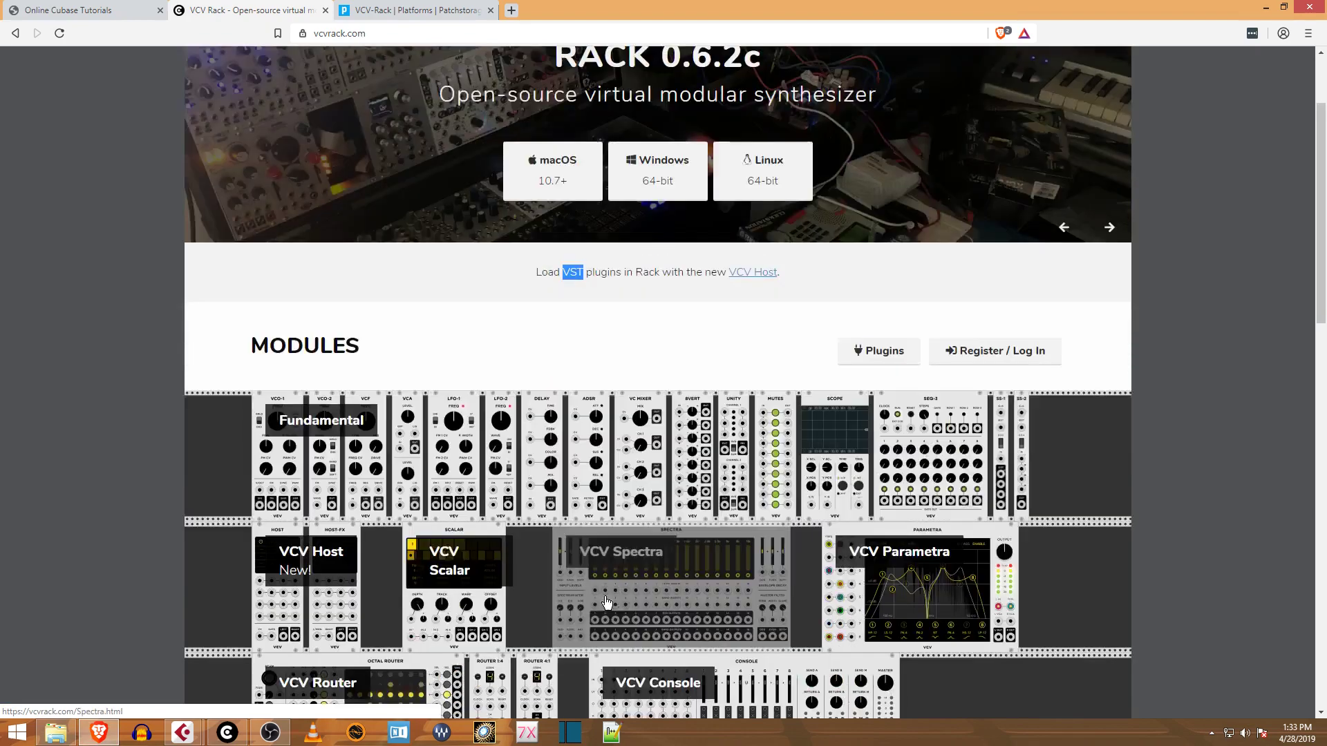
scroll(607, 603, up, 3)
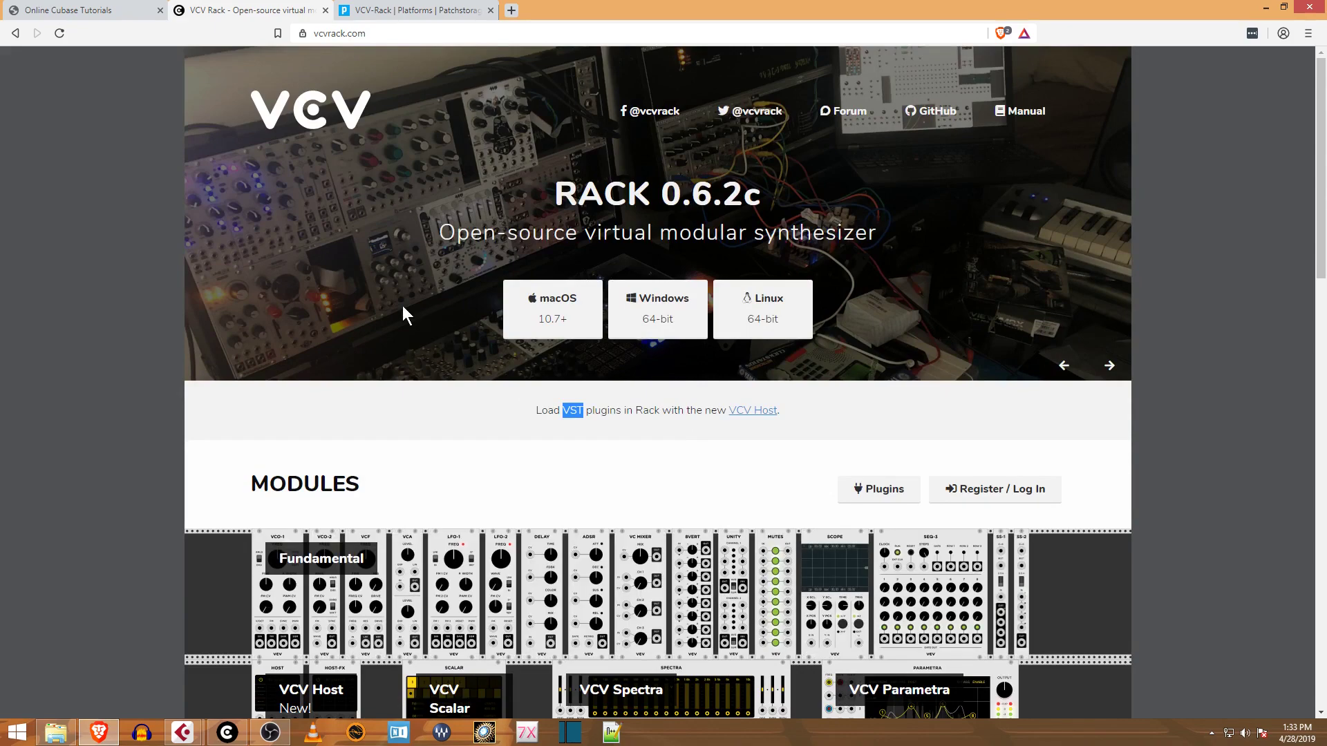
click(418, 14)
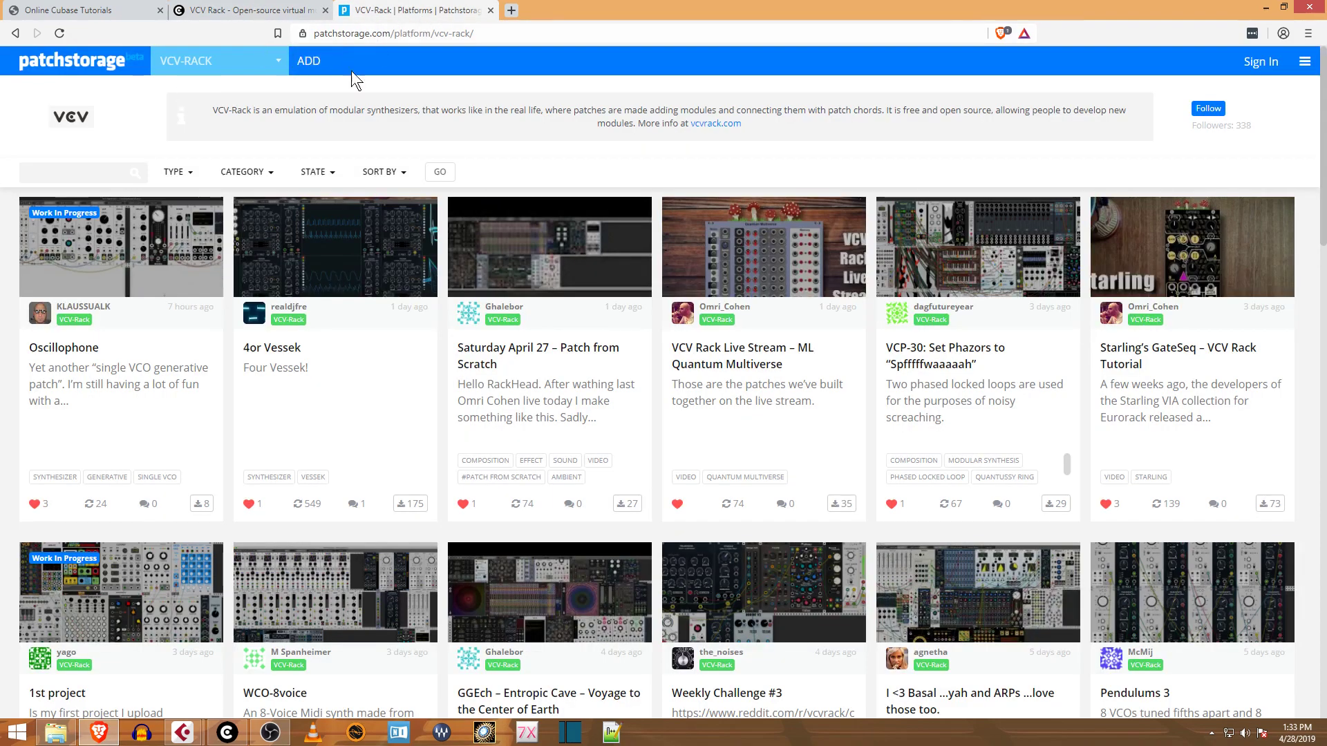
- Scroll through the shared VCV-Rack patch cards, then return to the Cubase VCV-Bridge-64 project
click(275, 65)
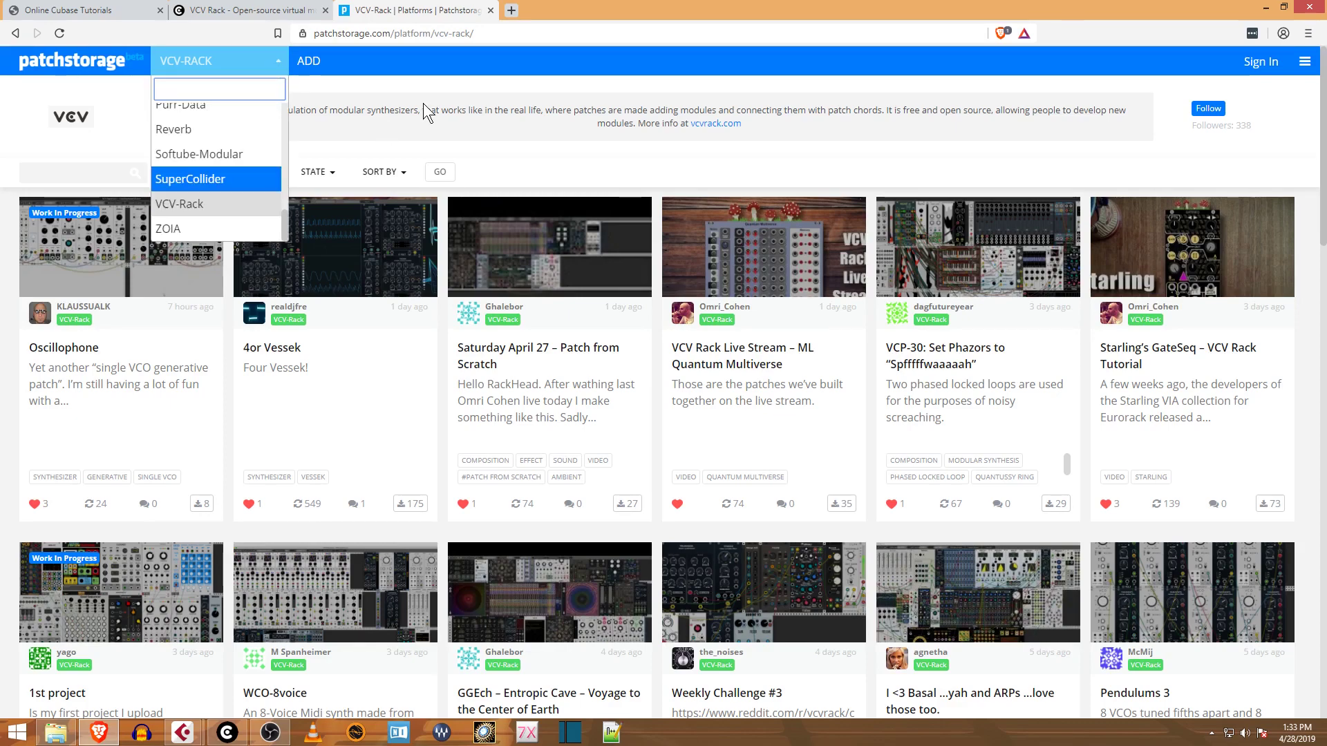
click(420, 125)
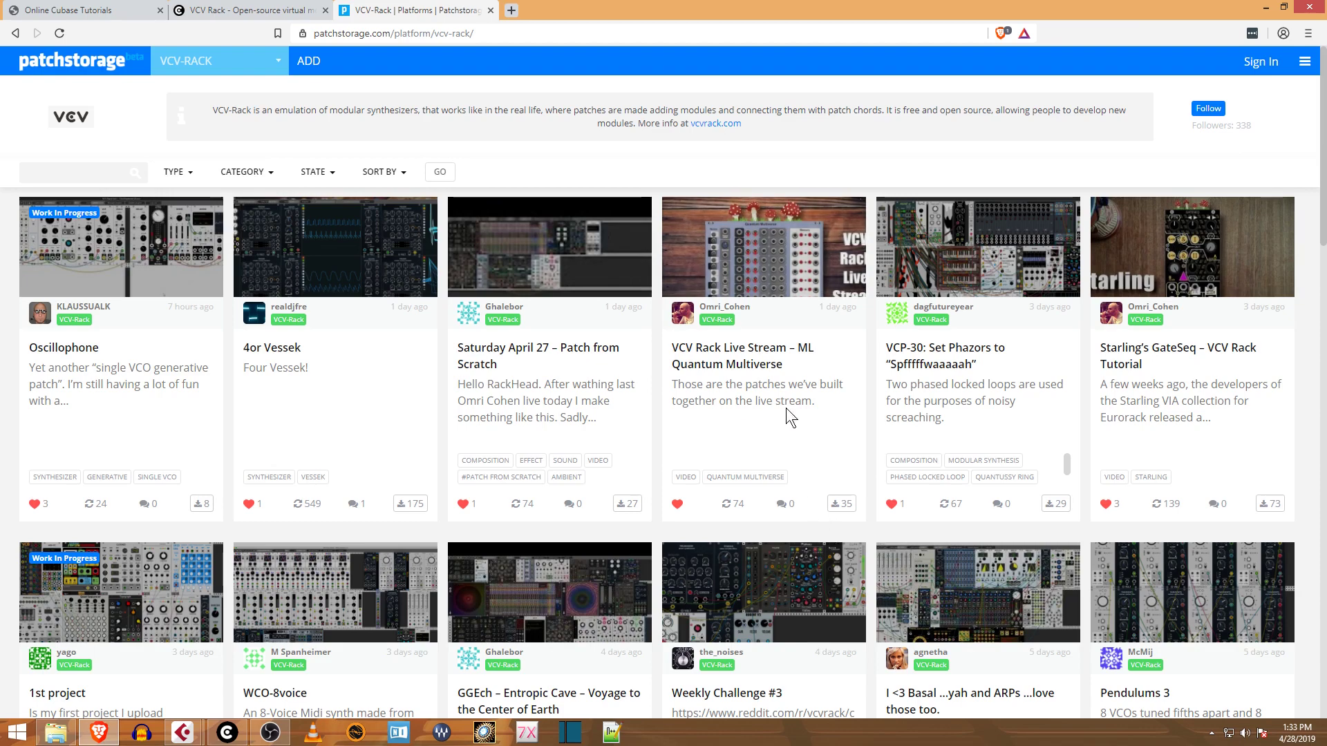
scroll(738, 381, down, 2)
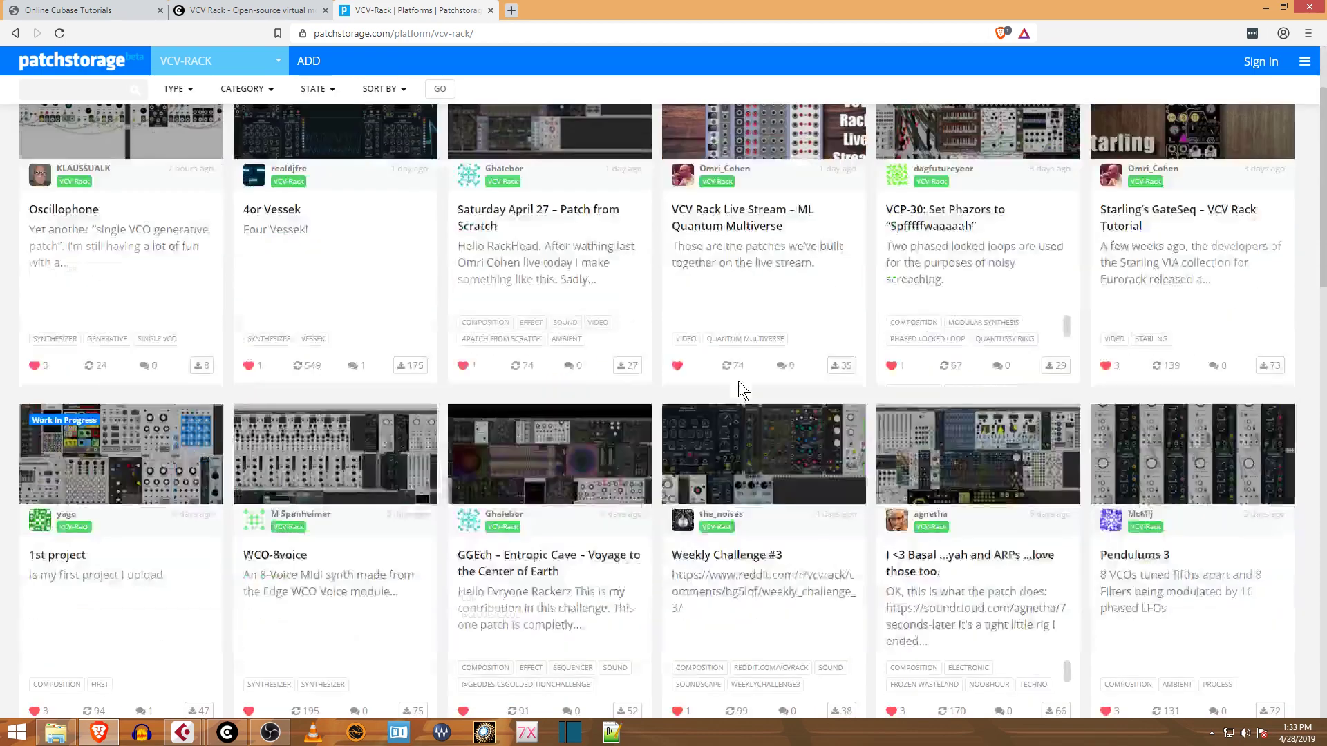
scroll(738, 380, down, 2)
scroll(961, 422, down, 1)
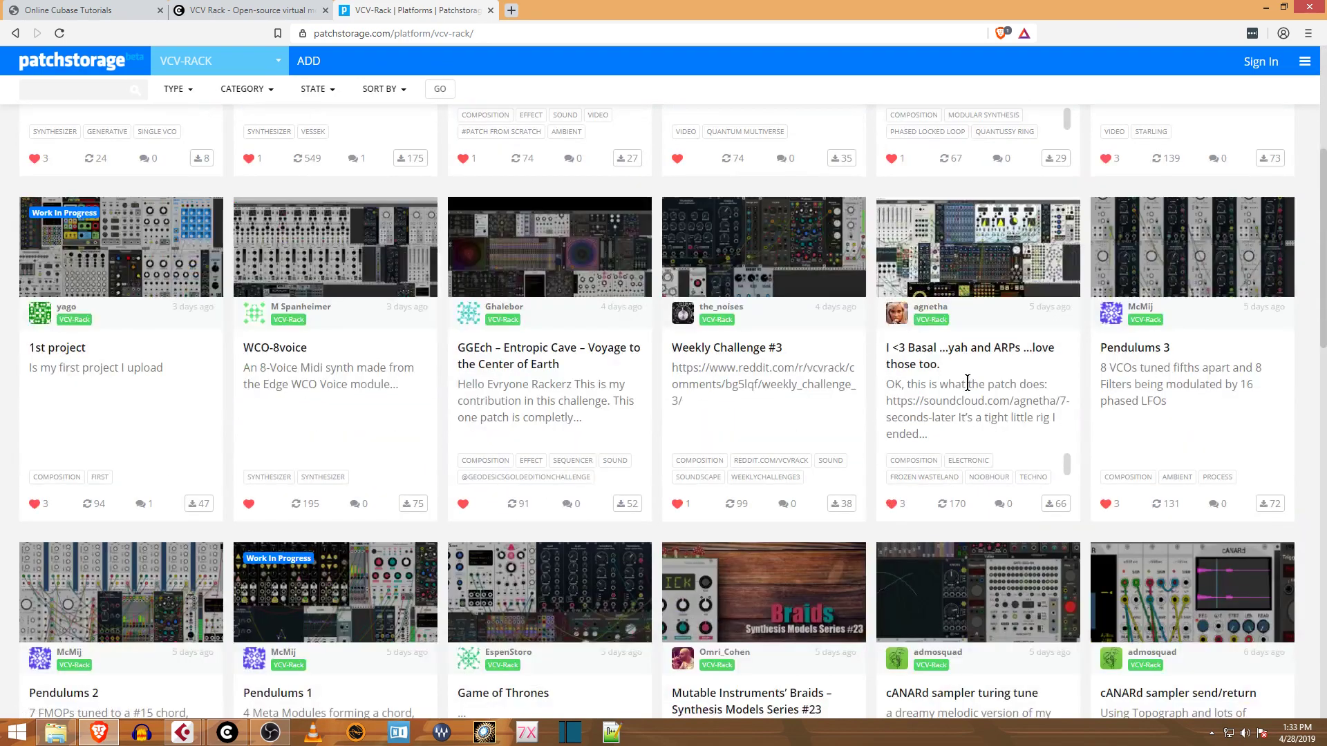
scroll(647, 423, down, 2)
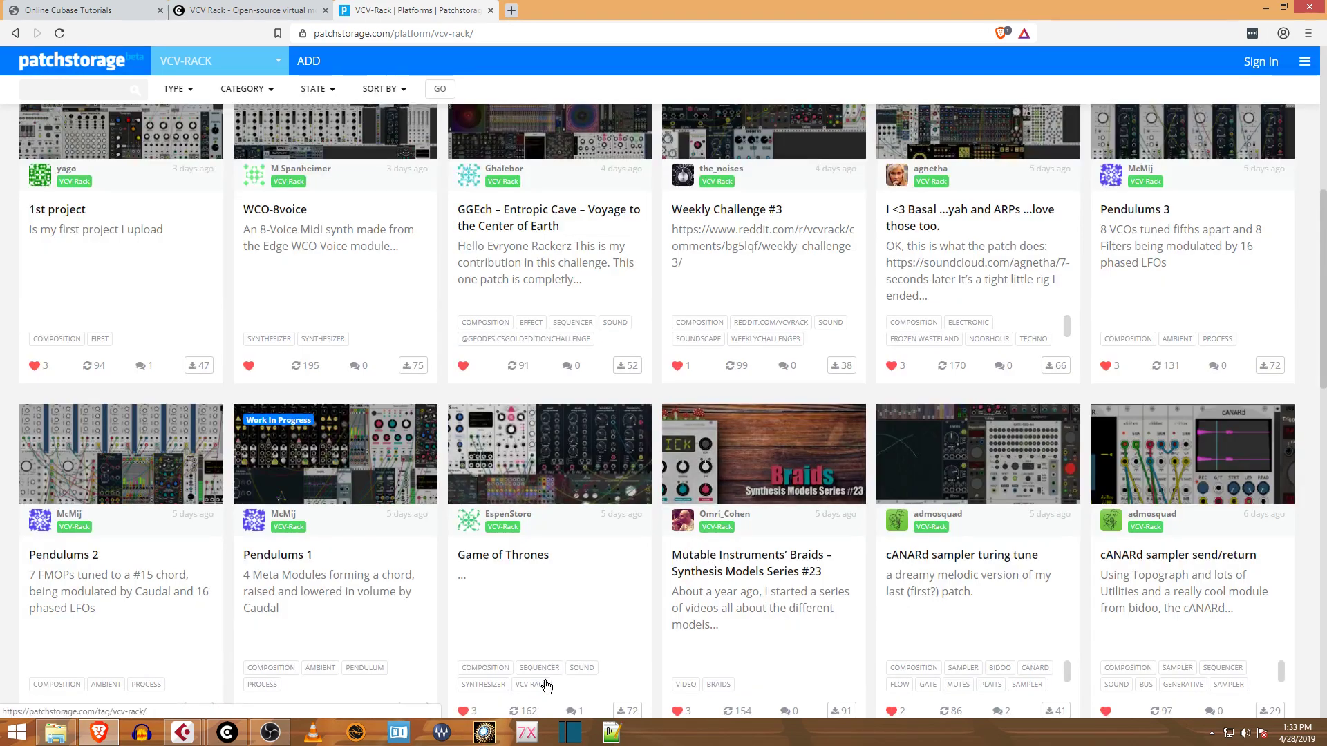
scroll(597, 555, down, 3)
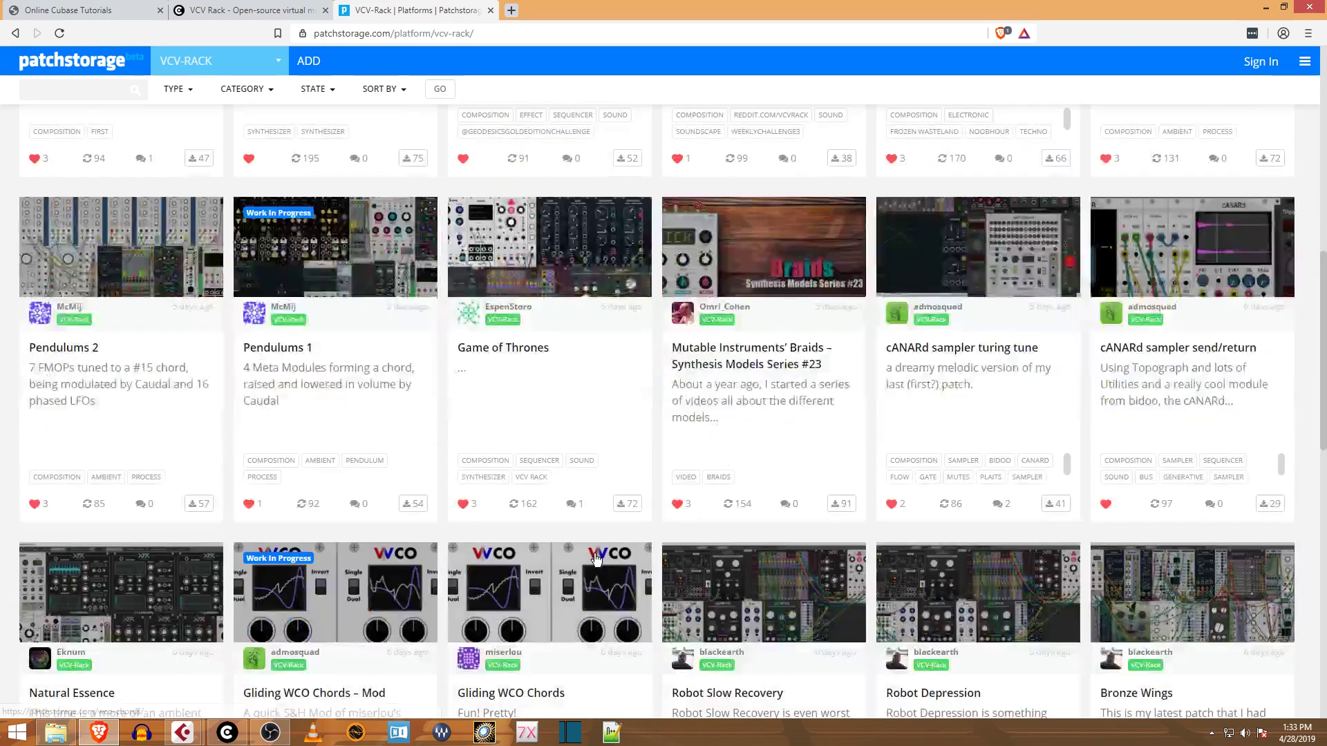
scroll(597, 559, down, 6)
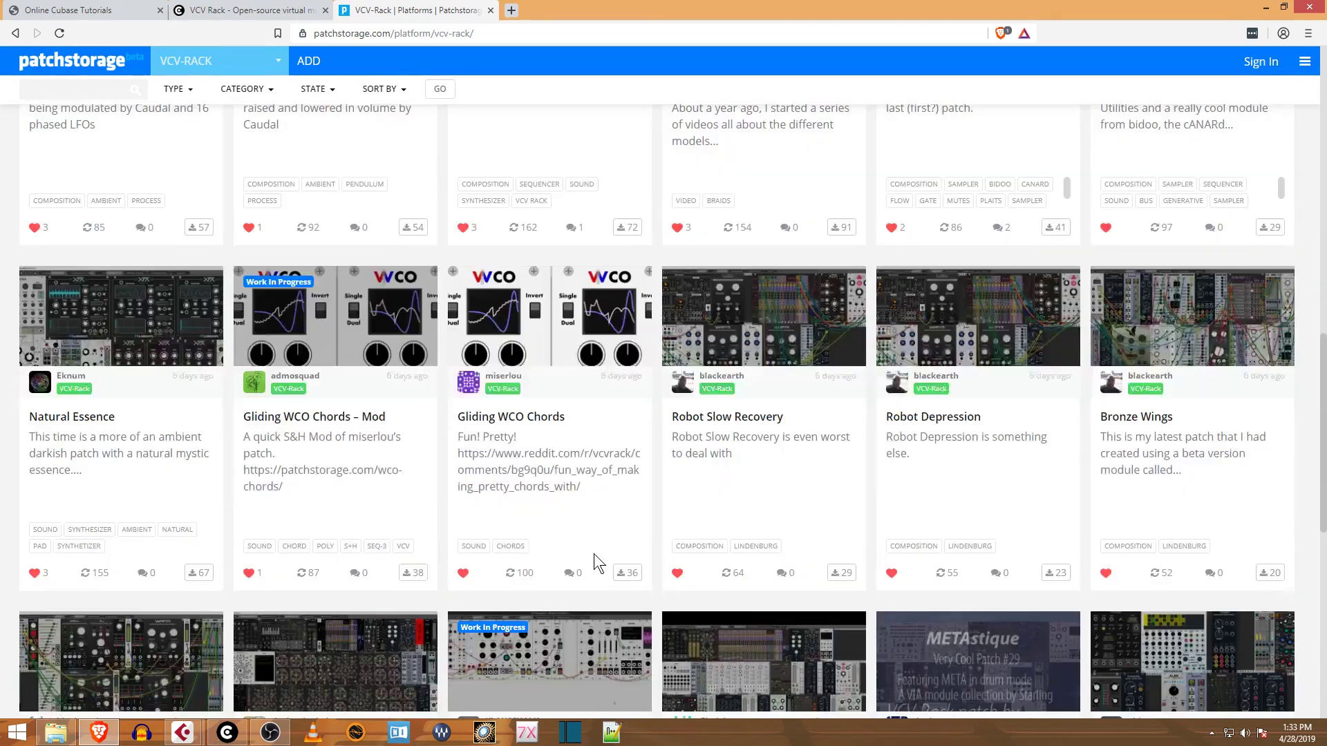
scroll(595, 558, down, 1)
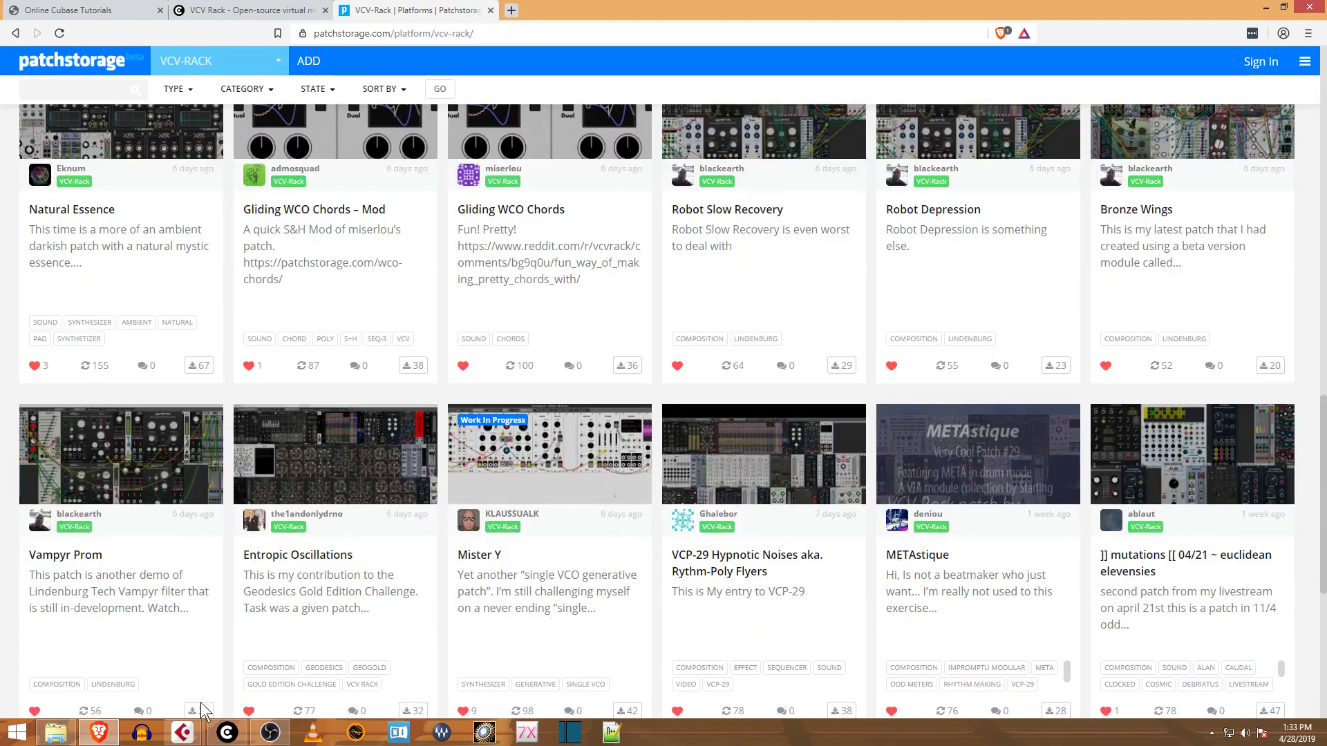
mouse_move(184, 738)
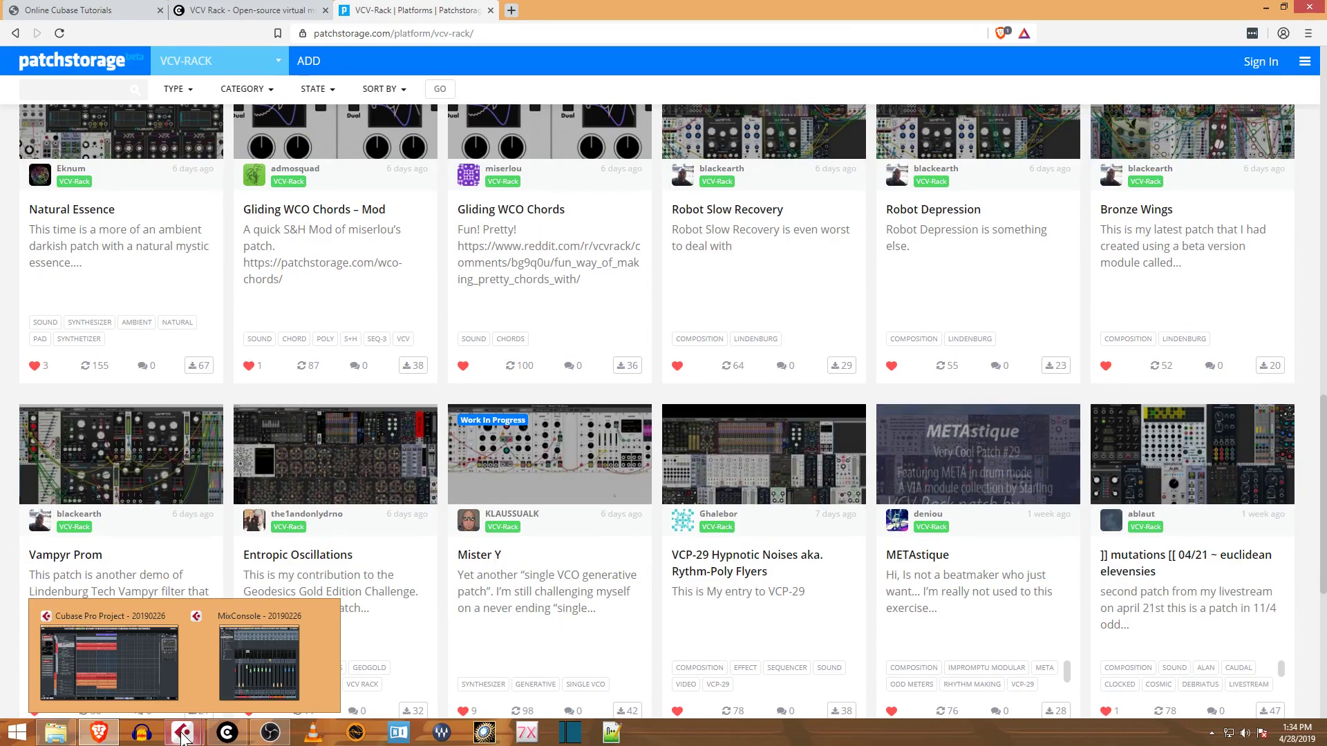
click(155, 689)
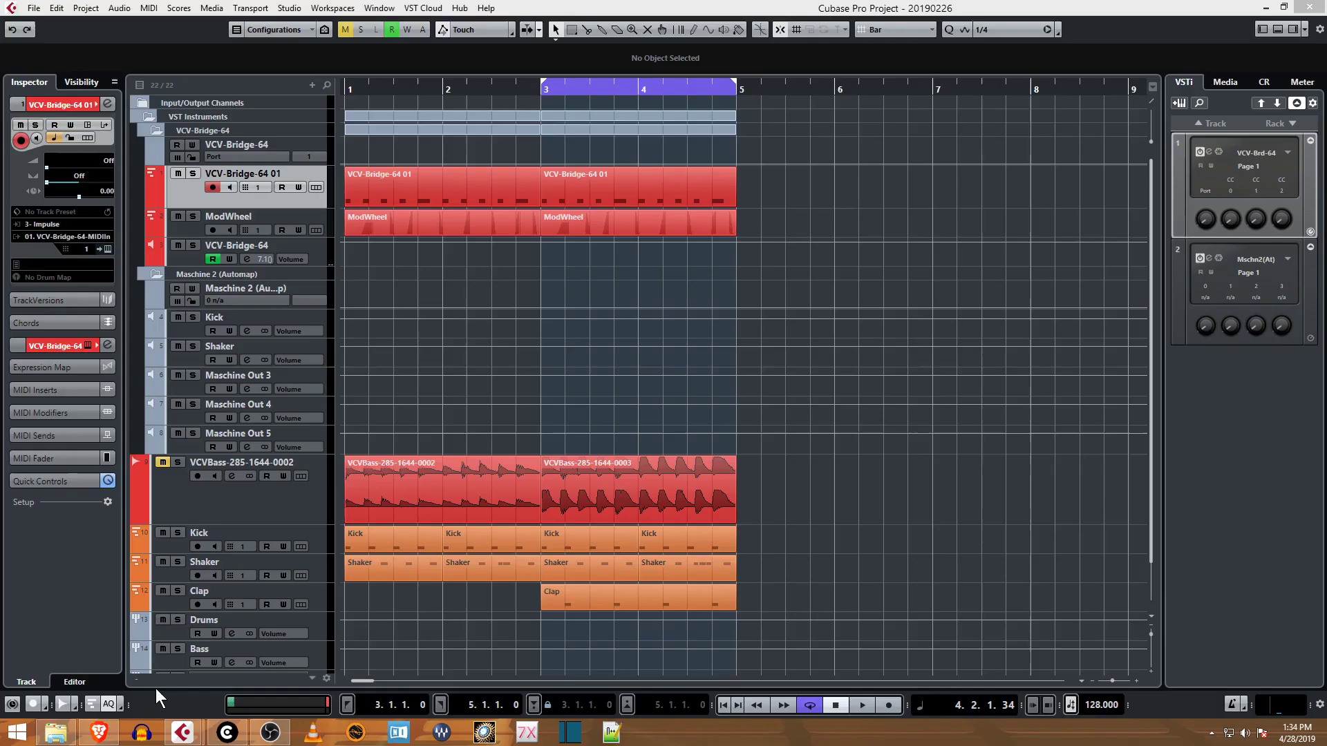